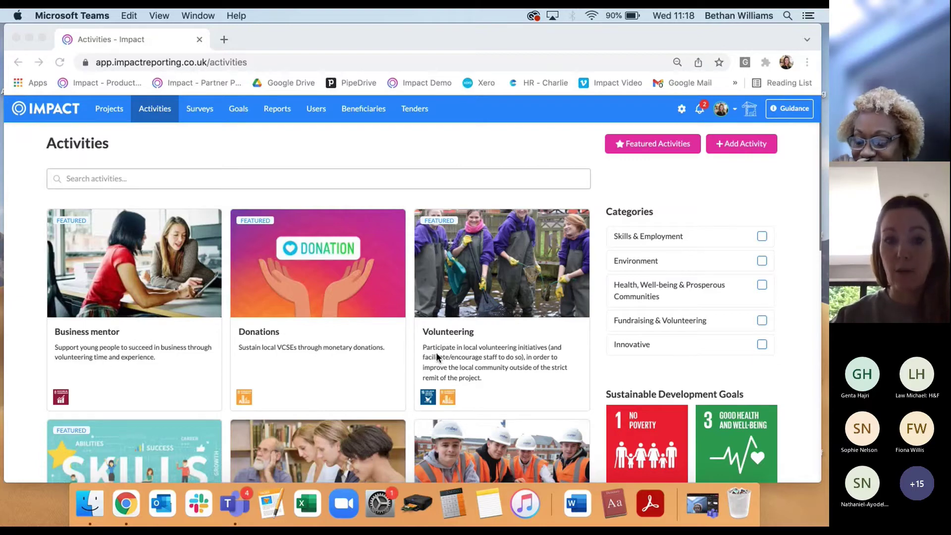
# - Look through the activity cards on both pages of the activities library
pyautogui.scroll(-5, 436, 352)
pyautogui.scroll(-9, 437, 355)
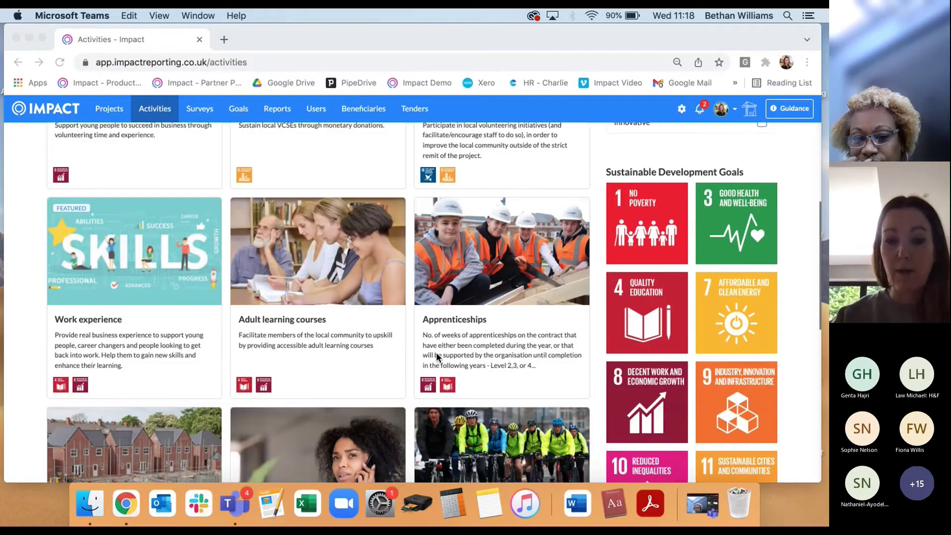
pyautogui.scroll(-6, 436, 352)
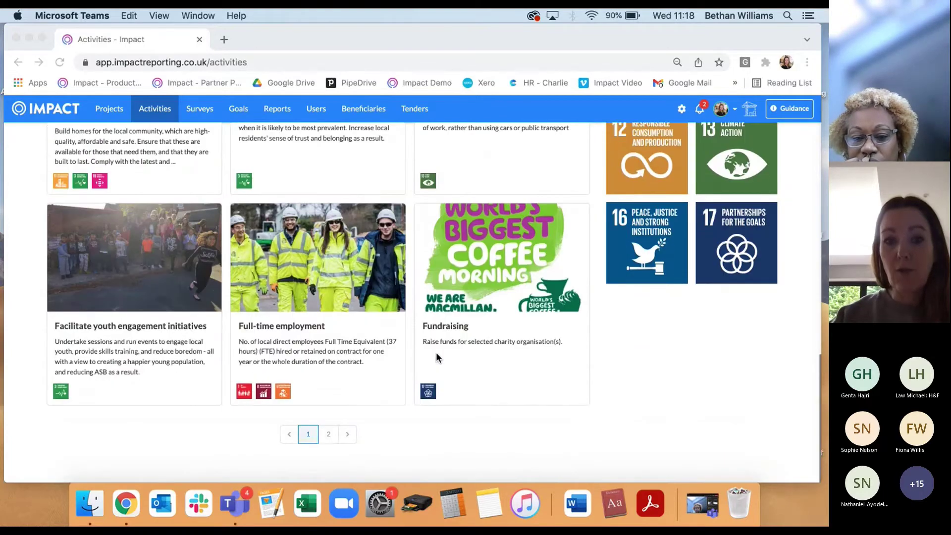
pyautogui.click(330, 438)
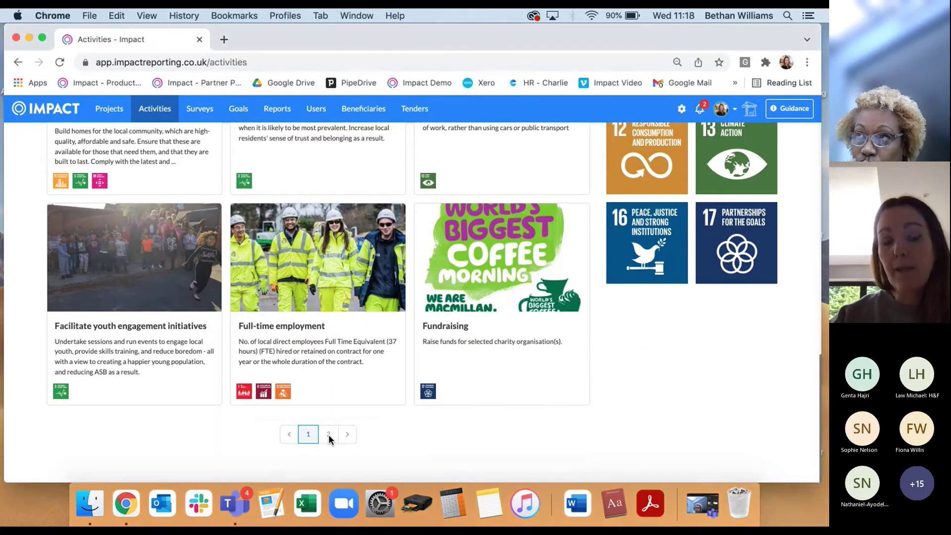
pyautogui.click(329, 436)
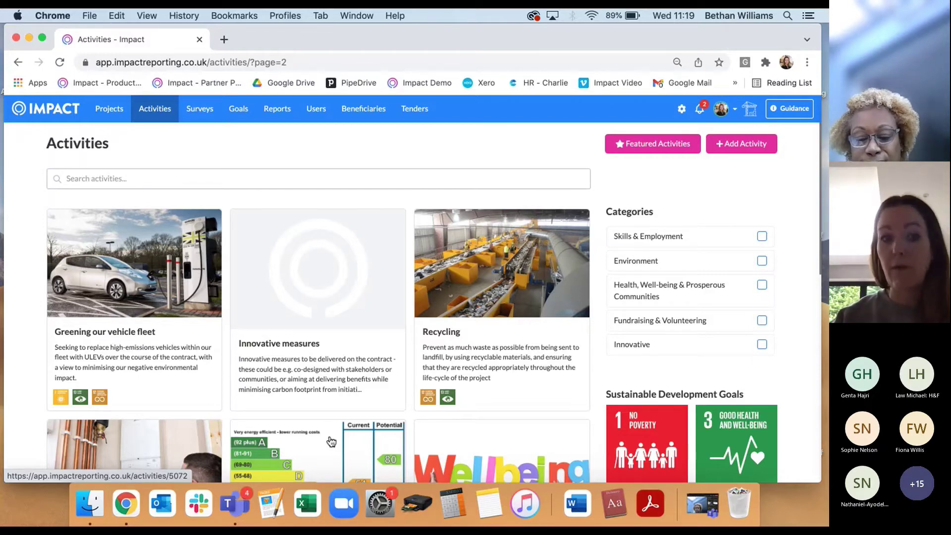
pyautogui.scroll(-5, 331, 441)
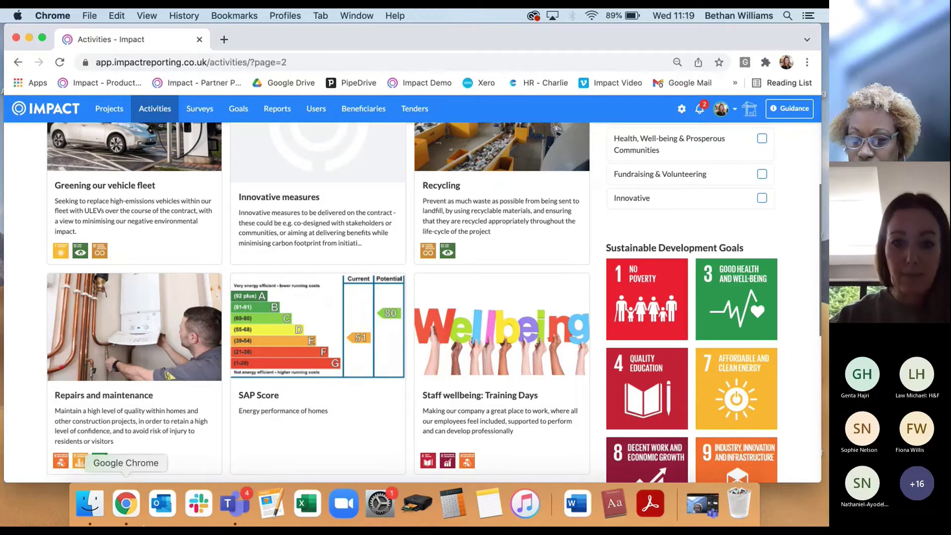
pyautogui.scroll(3, 197, 380)
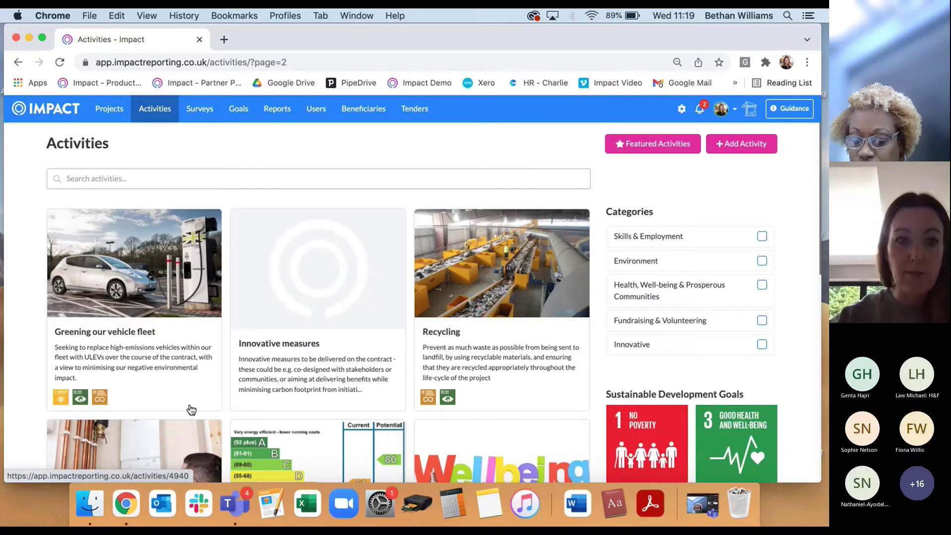
pyautogui.scroll(-6, 191, 410)
pyautogui.scroll(-3, 295, 347)
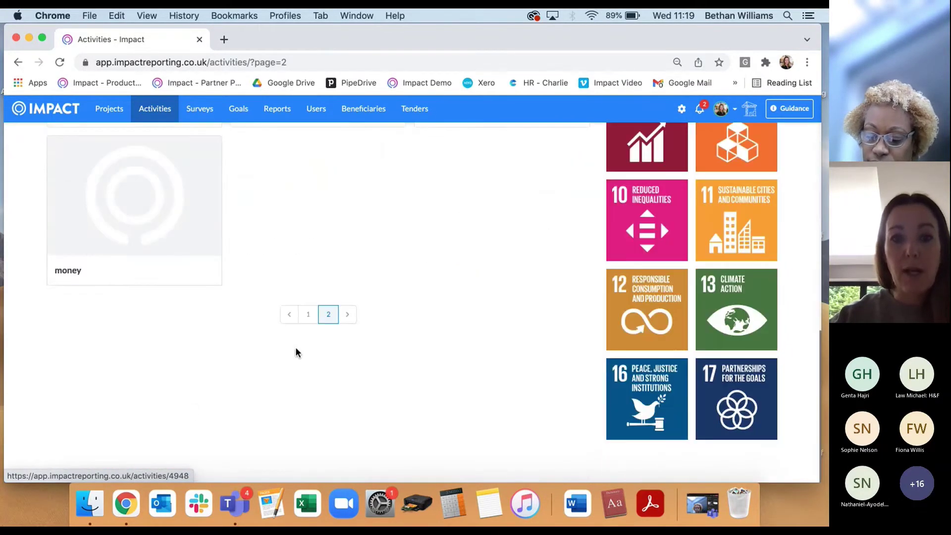
# - Return to the first page of activities and open the Apprenticeships activity
pyautogui.click(311, 322)
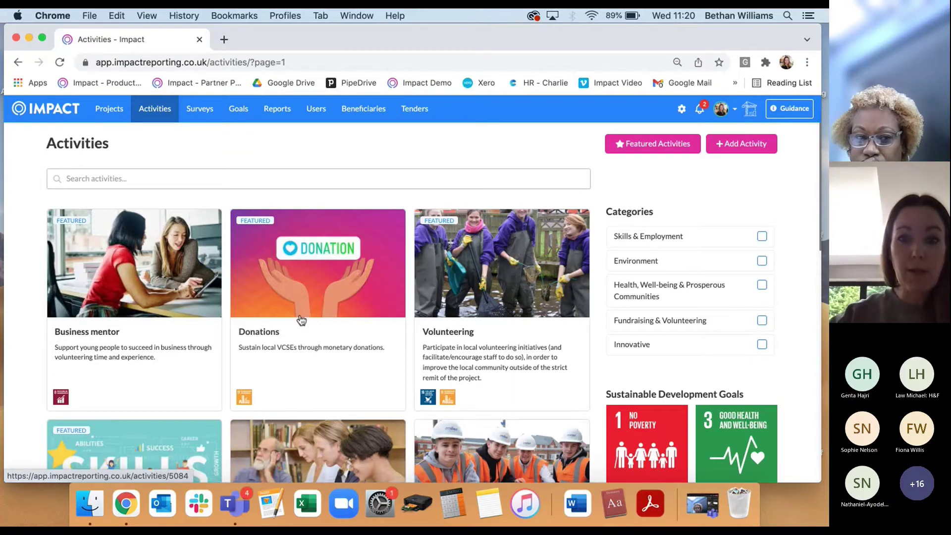
pyautogui.scroll(-5, 466, 340)
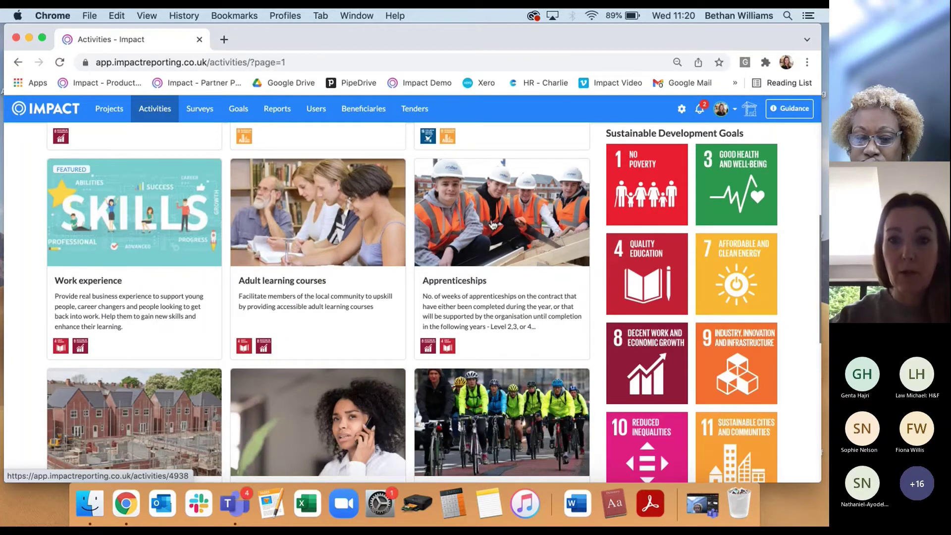
pyautogui.click(493, 224)
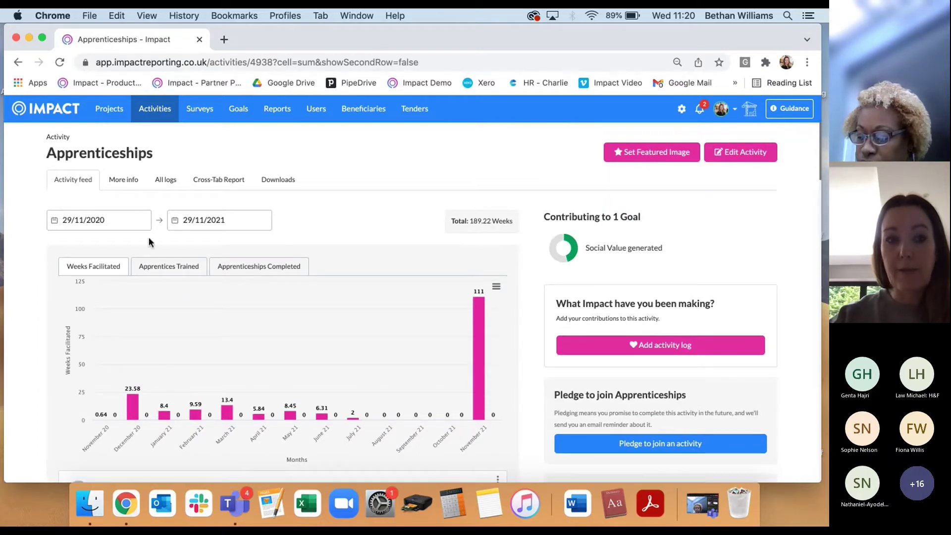
# - Review the Apprenticeships activity's date range and the logged entries in its activity feed
pyautogui.click(137, 219)
pyautogui.click(329, 214)
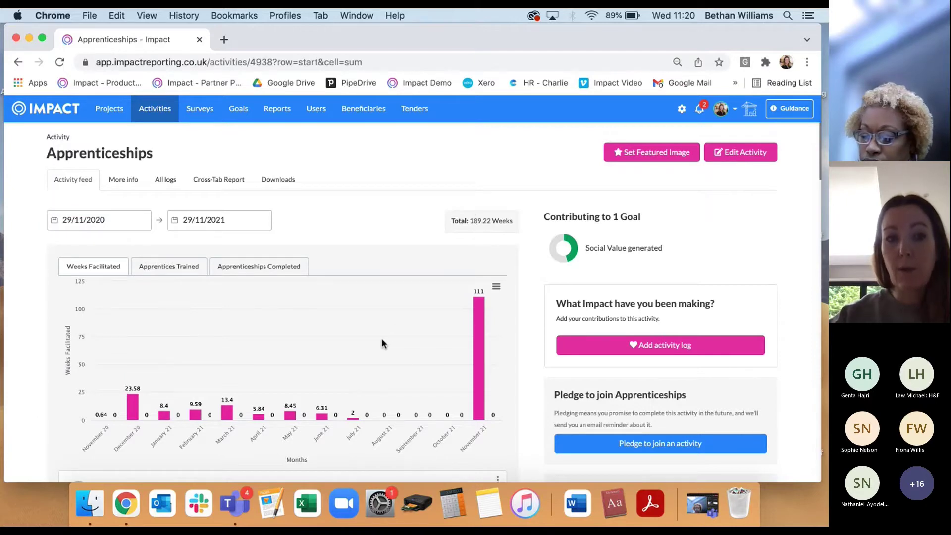
pyautogui.scroll(-10, 382, 341)
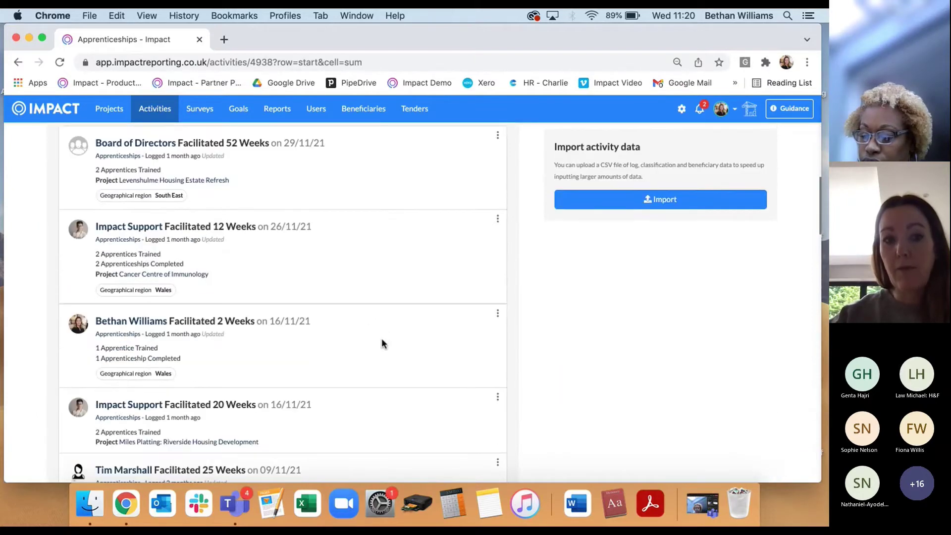
pyautogui.scroll(-10, 381, 342)
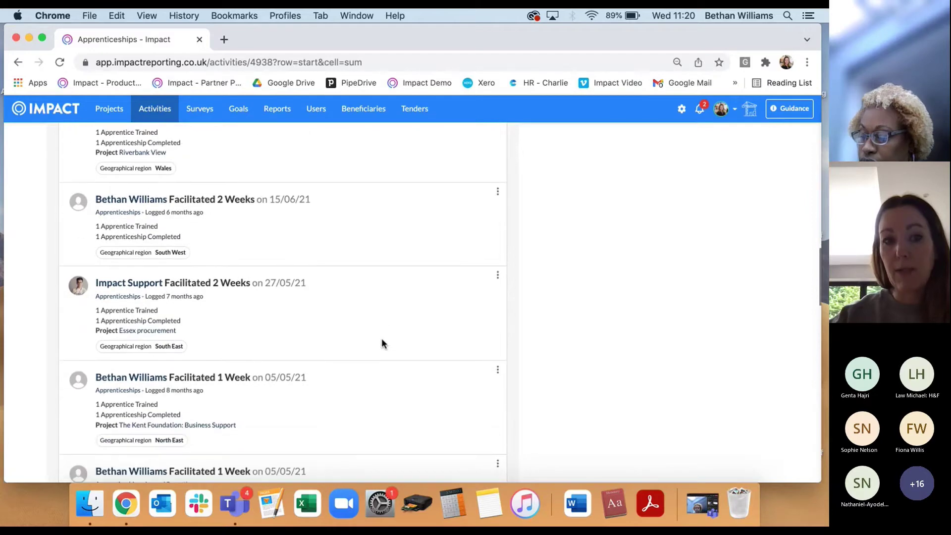
pyautogui.scroll(20, 381, 342)
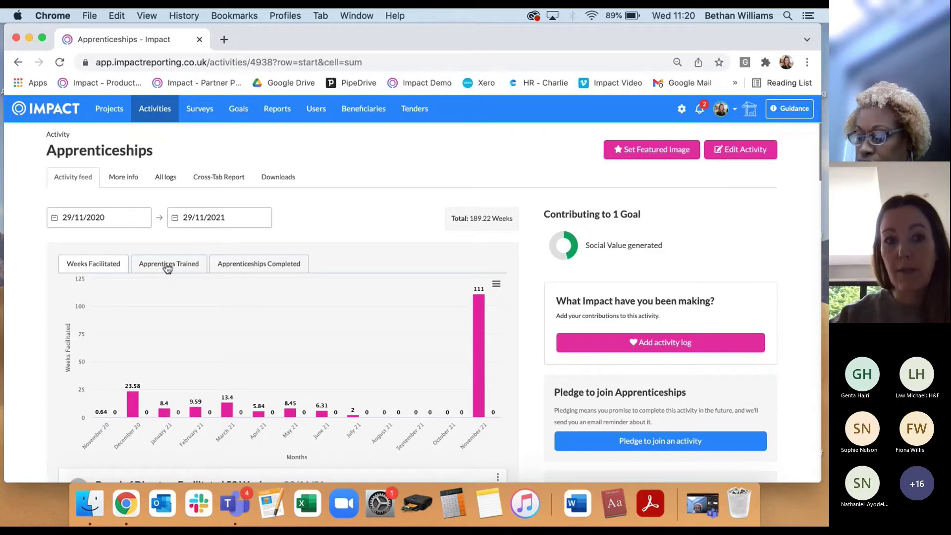
# - View the Apprentices Trained and Apprenticeships Completed charts, and return to the Weeks Facilitated chart
pyautogui.click(168, 270)
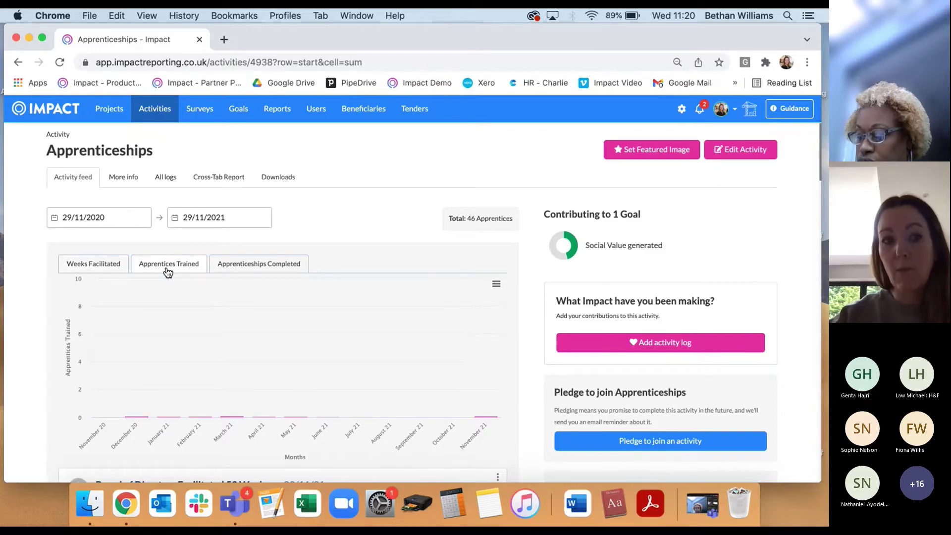
pyautogui.click(261, 268)
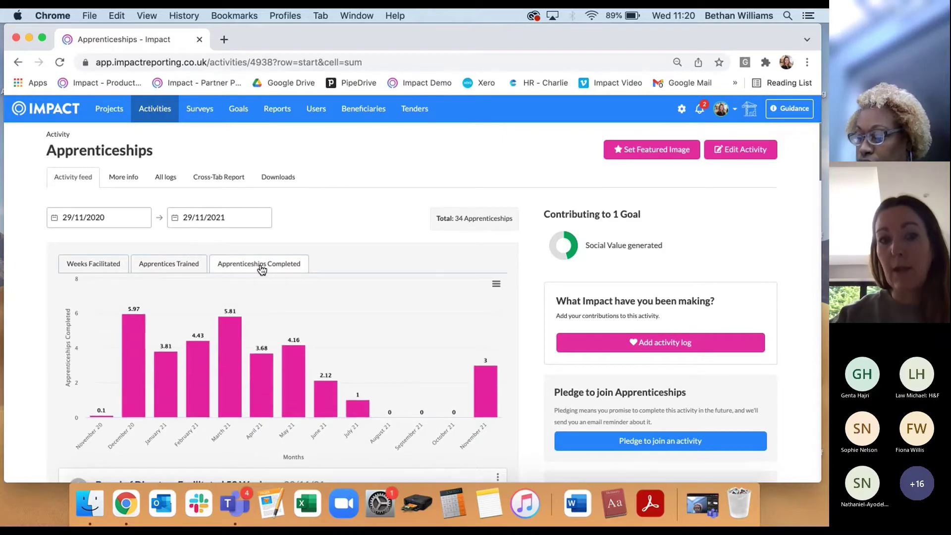
pyautogui.click(89, 264)
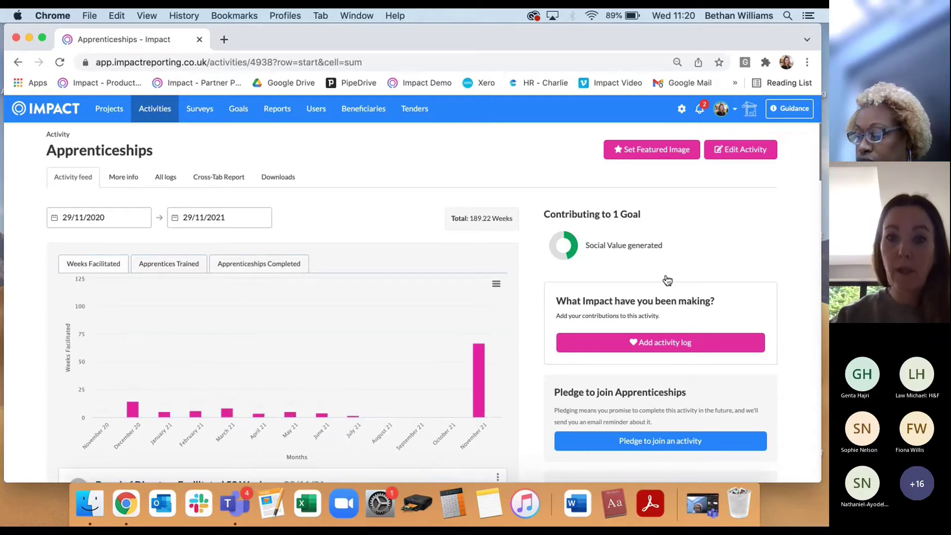
# - Start an Apprenticeships activity log with 2 weeks facilitated and 1 apprentice trained
pyautogui.click(638, 347)
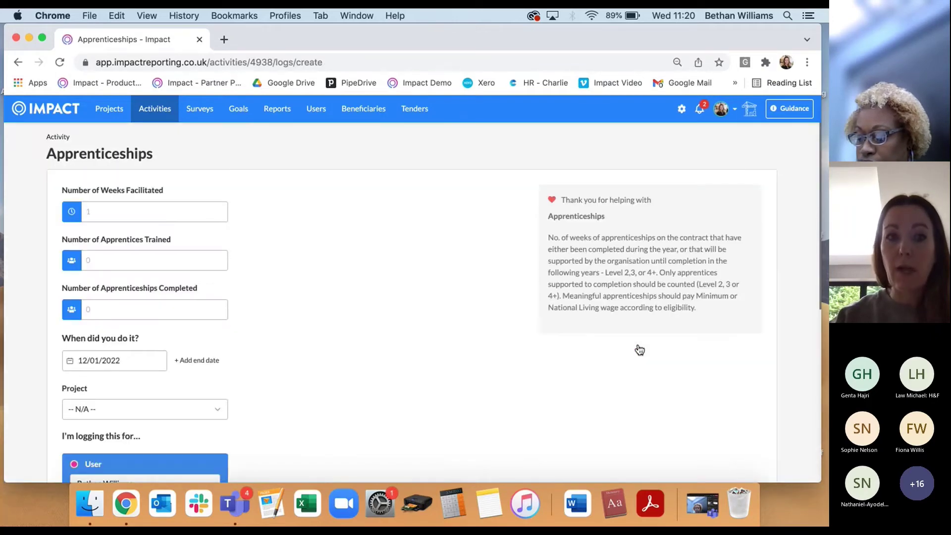
pyautogui.click(113, 212)
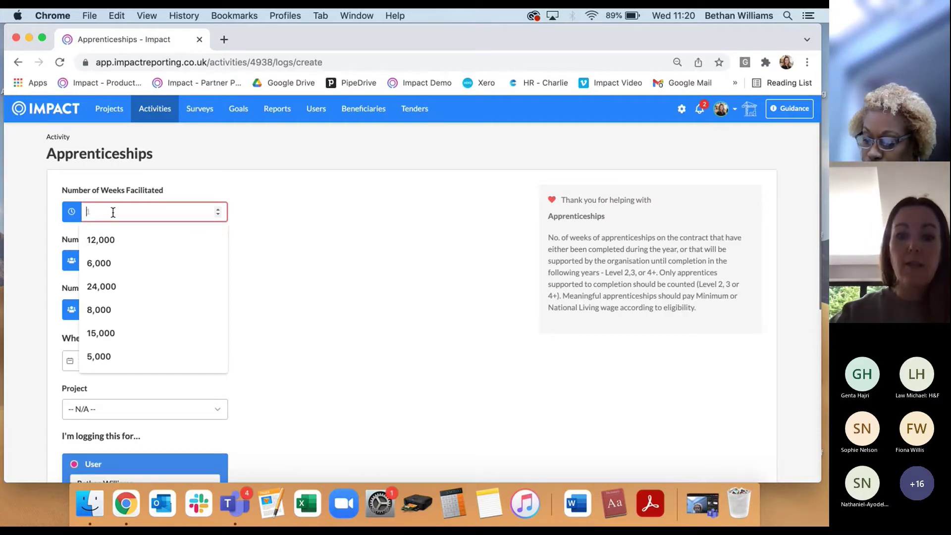
pyautogui.write('2')
pyautogui.press('Escape')
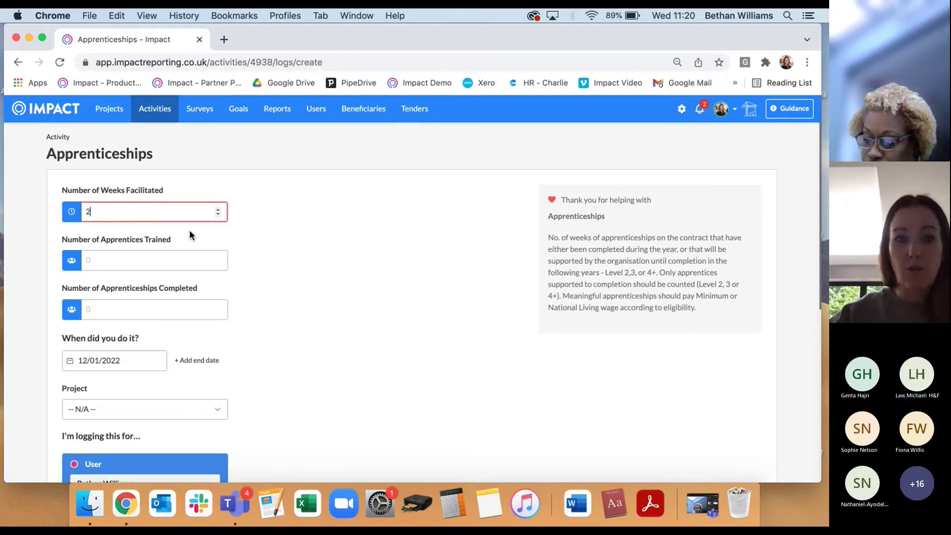
pyautogui.click(145, 262)
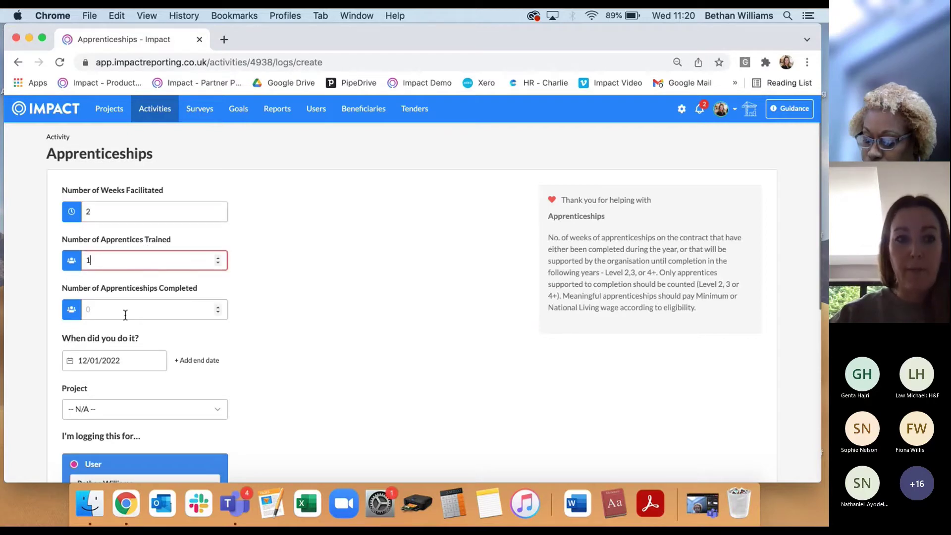
pyautogui.click(143, 360)
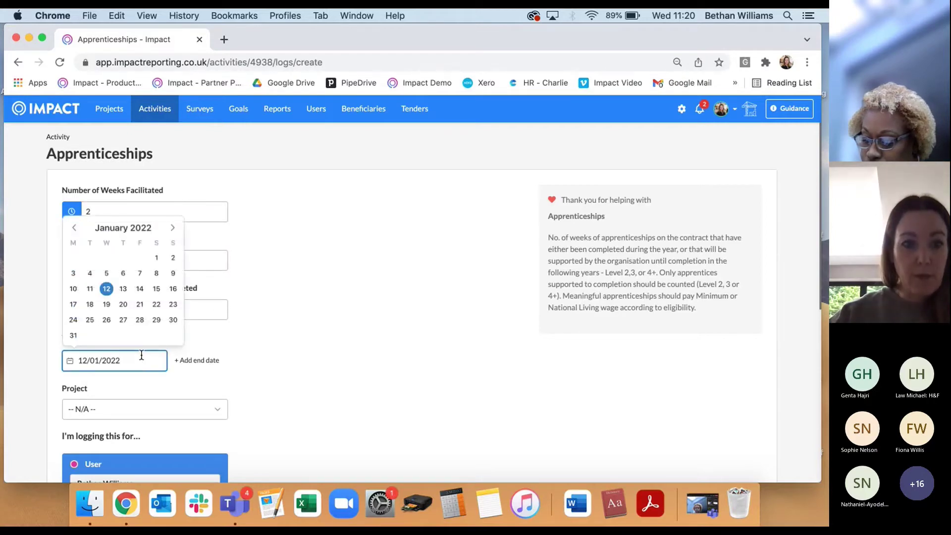
pyautogui.click(107, 292)
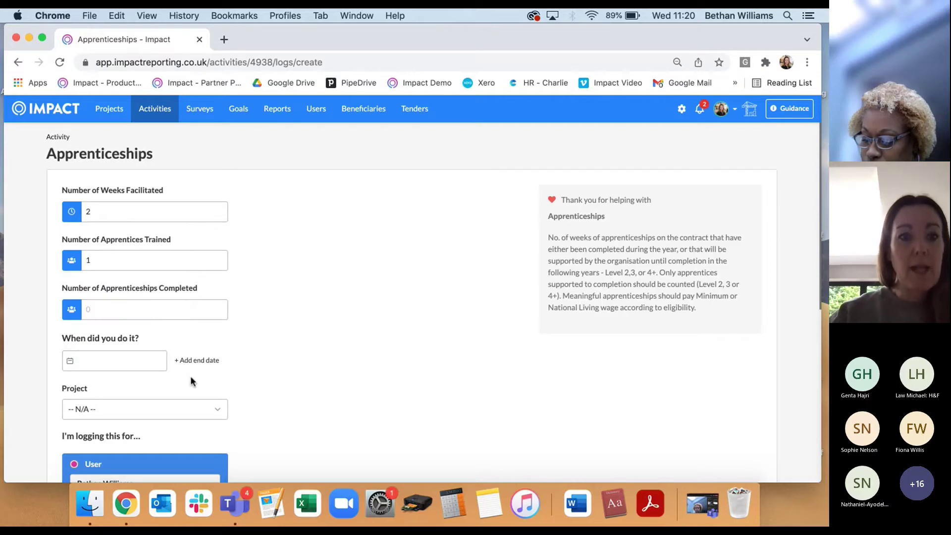
# - Set the log's geographical region to North West and try to submit the activity
pyautogui.scroll(-5, 211, 366)
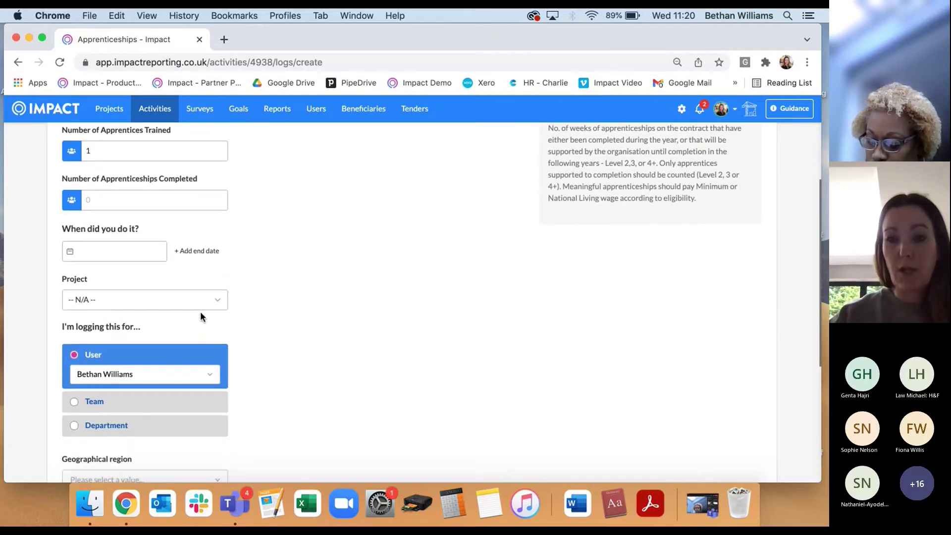
pyautogui.scroll(-5, 201, 315)
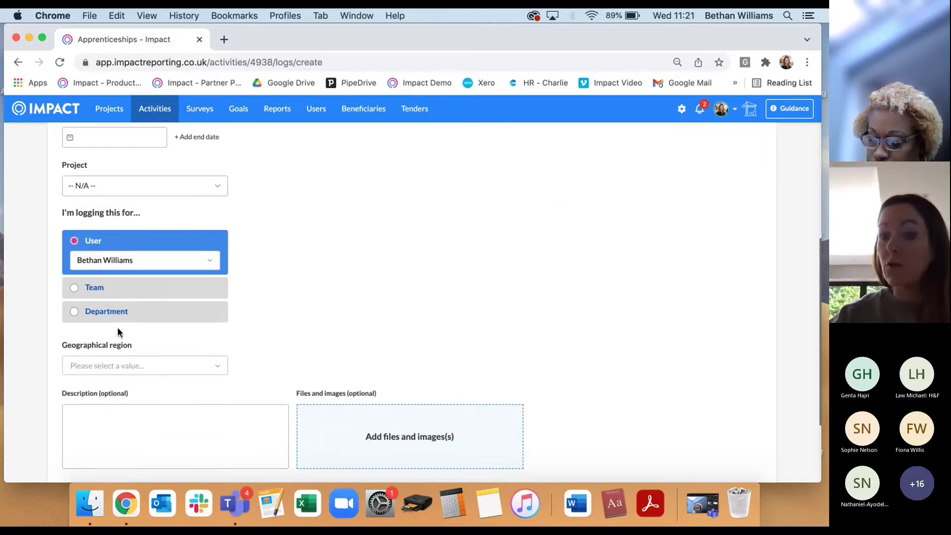
pyautogui.click(218, 367)
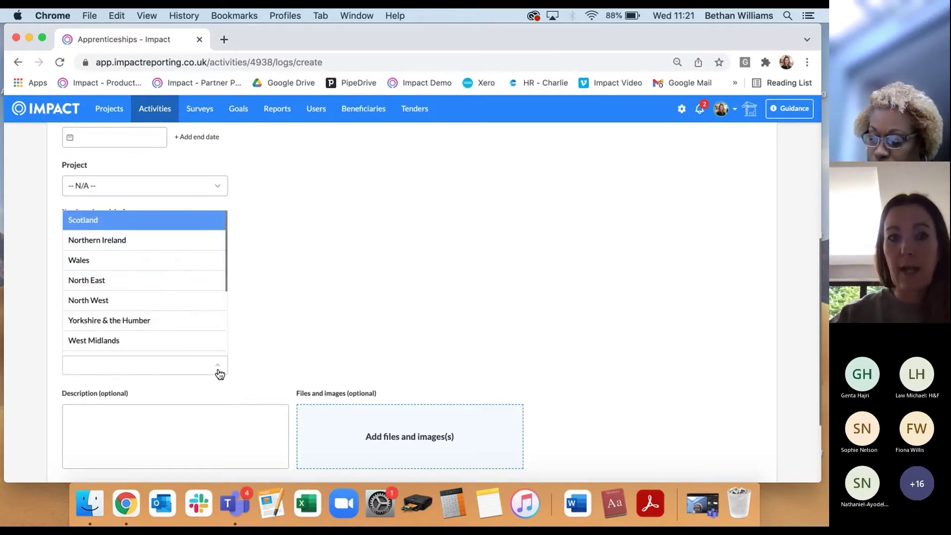
pyautogui.click(145, 304)
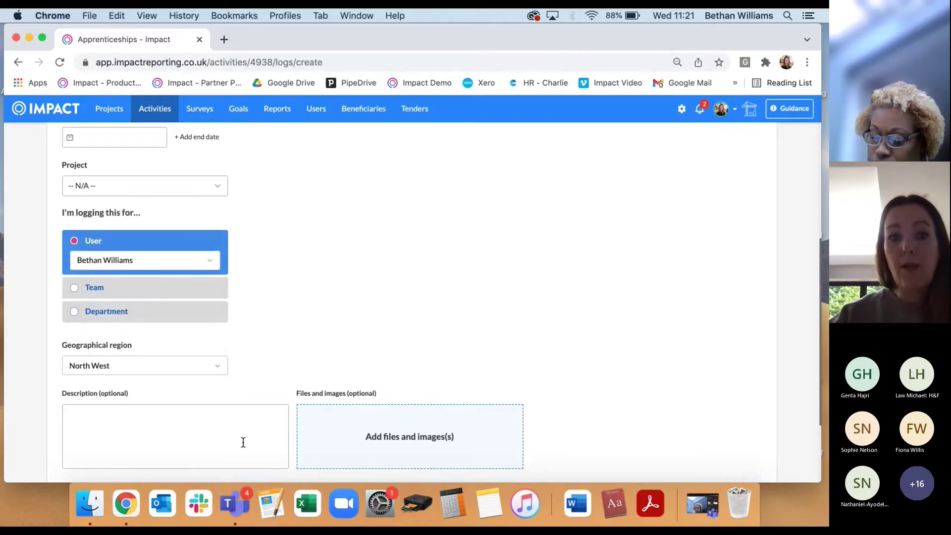
pyautogui.scroll(-3, 243, 444)
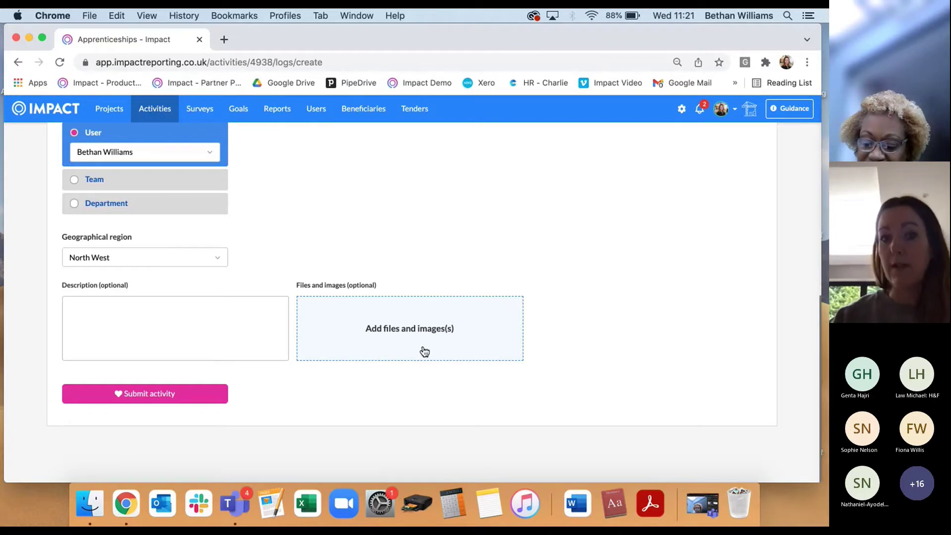
pyautogui.click(205, 397)
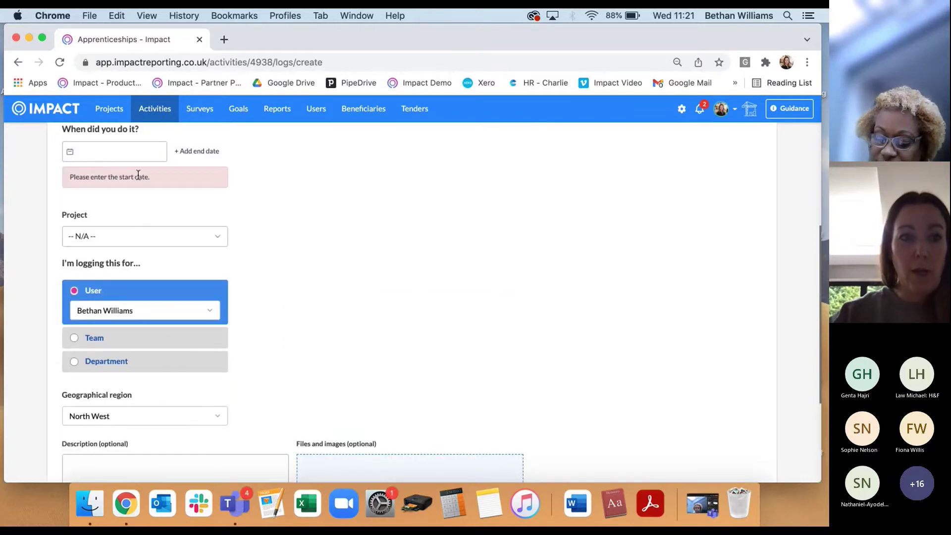
# - Set the log's start date to 13/01/2022 and submit the activity
pyautogui.click(143, 150)
pyautogui.click(122, 240)
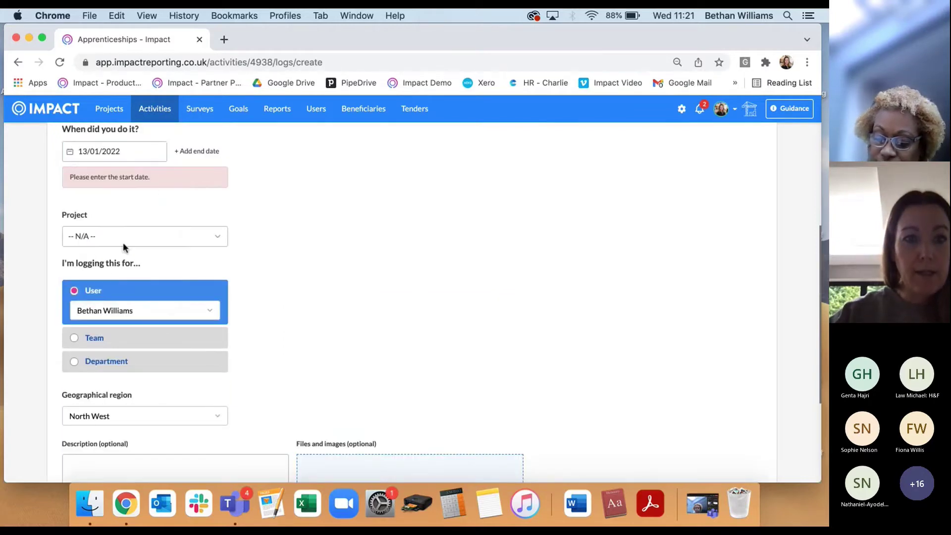
pyautogui.click(133, 151)
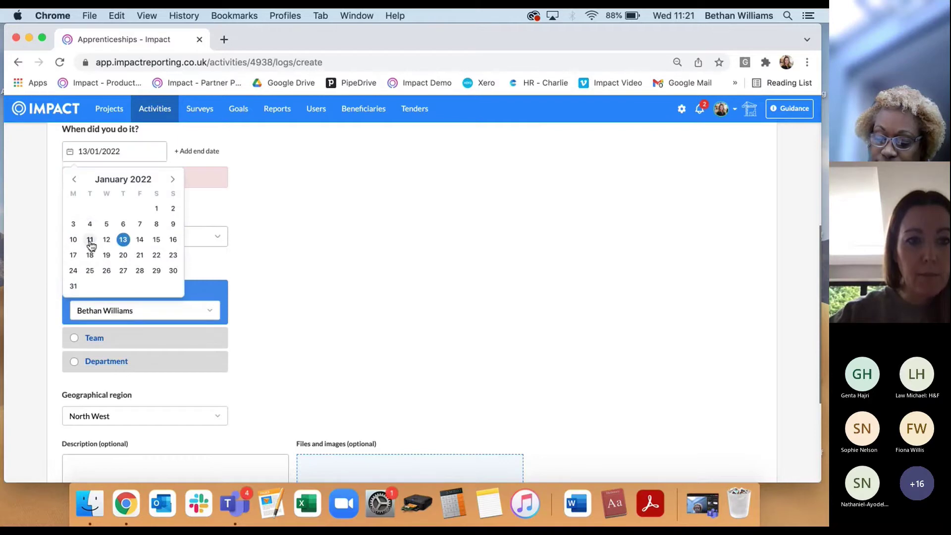
pyautogui.click(272, 319)
pyautogui.scroll(-3, 272, 320)
pyautogui.click(190, 395)
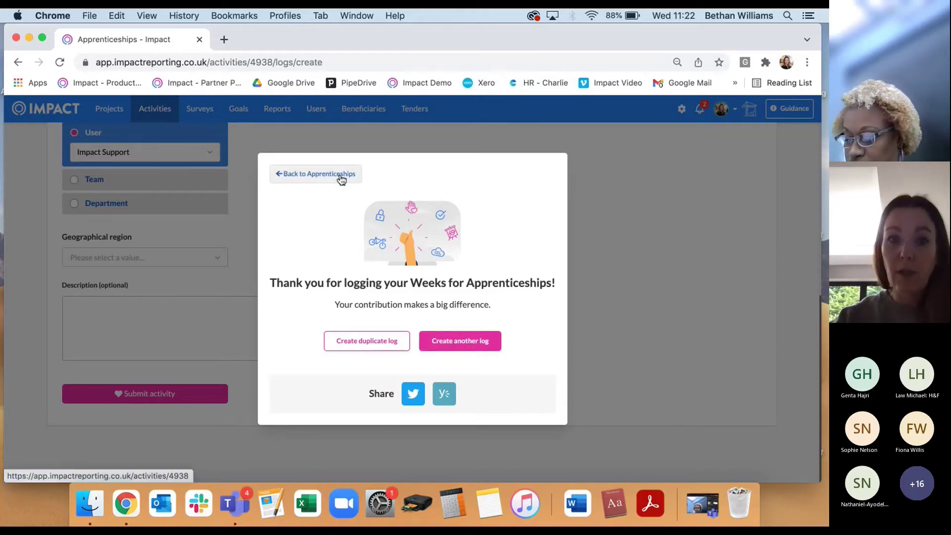
# - Create another Apprenticeships log and enter 1 as the number of weeks facilitated
pyautogui.click(468, 342)
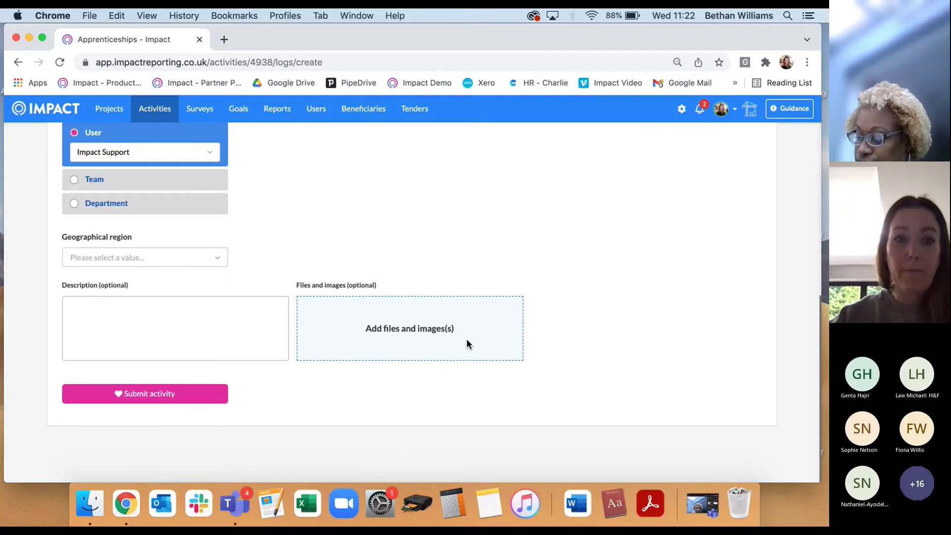
pyautogui.click(162, 400)
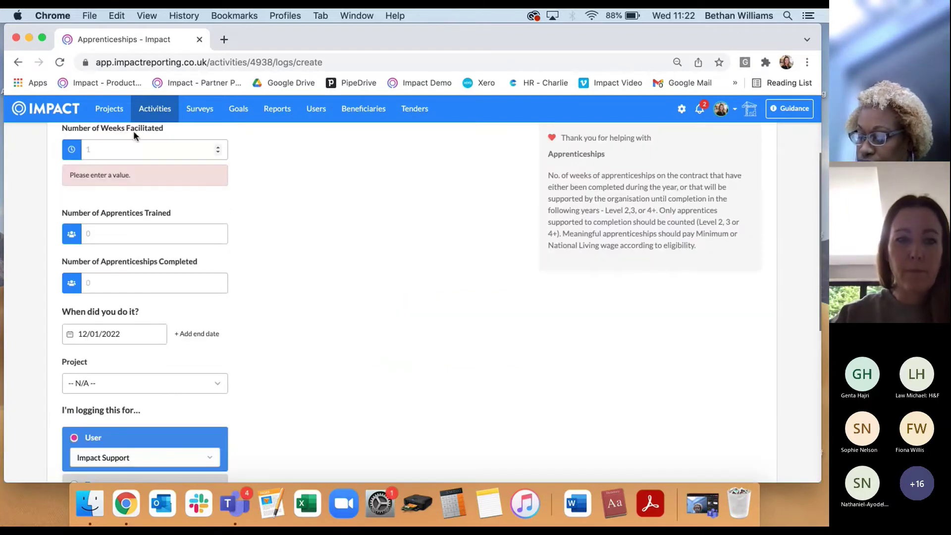
pyautogui.click(133, 147)
pyautogui.write('1')
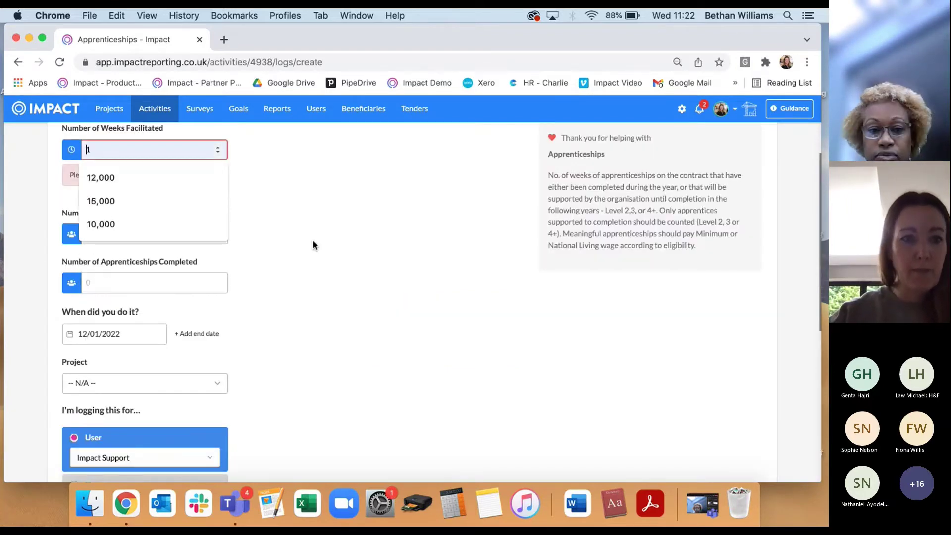
# - Enter 1 apprentice trained and 1 apprenticeship completed in the Apprenticeships log
pyautogui.click(155, 230)
pyautogui.write('1')
pyautogui.click(147, 282)
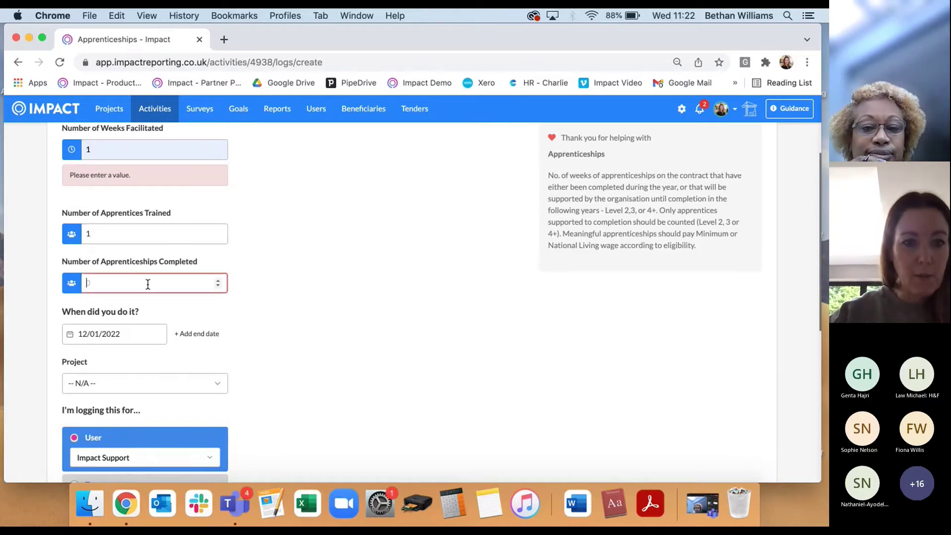
pyautogui.write('1')
# - Set the log's geographical region to Northern Ireland and submit the activity
pyautogui.scroll(-6, 278, 344)
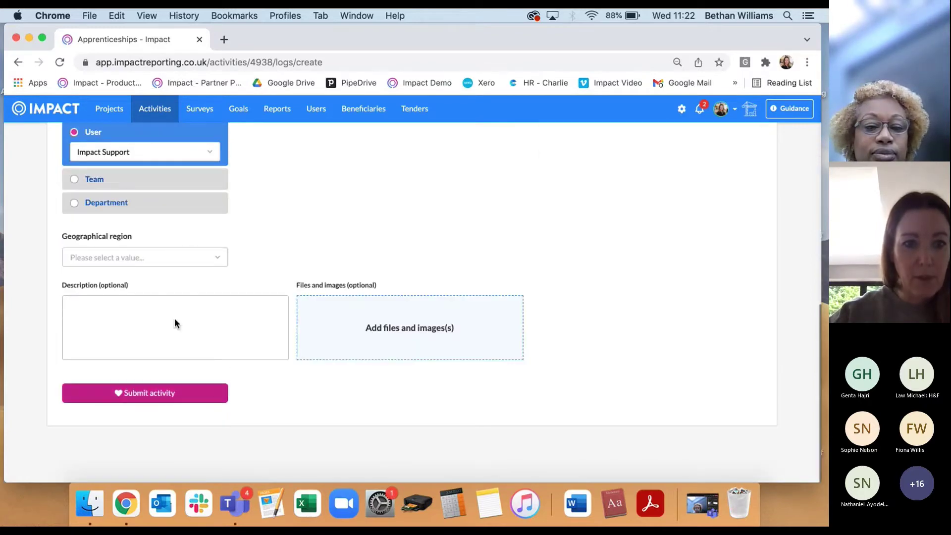
pyautogui.click(189, 258)
pyautogui.click(187, 299)
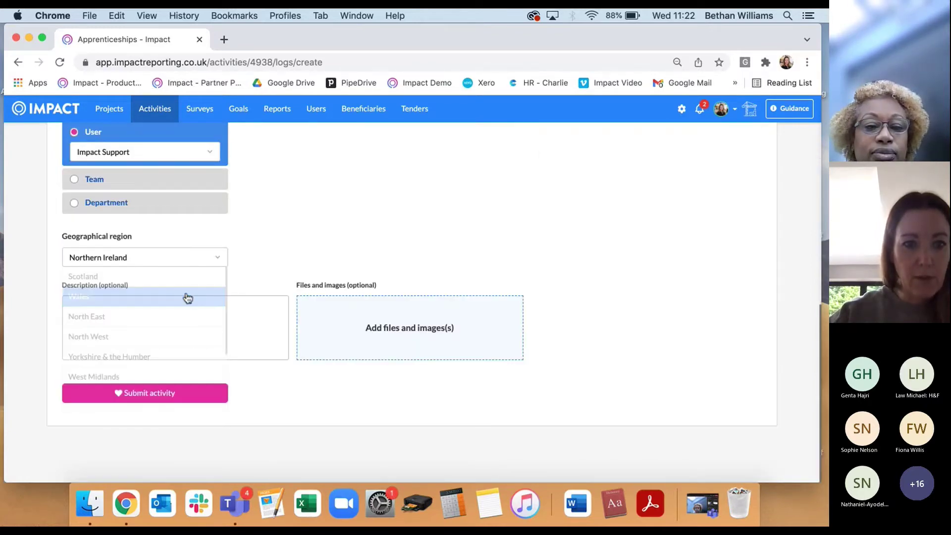
pyautogui.click(188, 393)
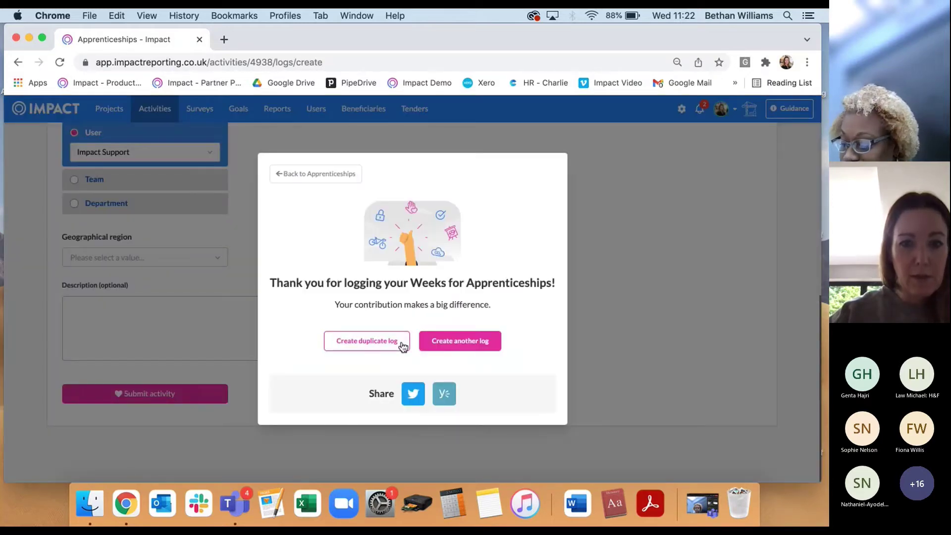
# - Submit a duplicate of the Northern Ireland log and return to the Apprenticeships activity
pyautogui.click(388, 347)
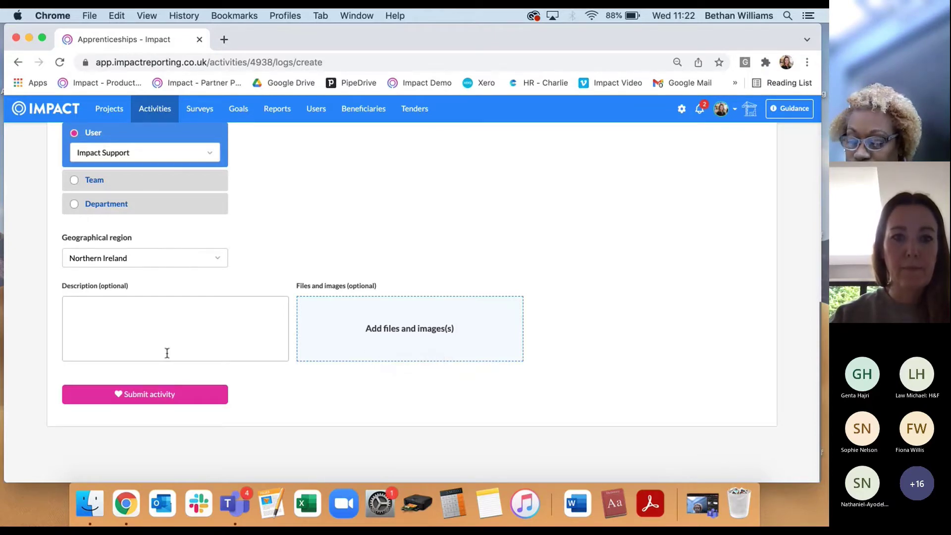
pyautogui.click(152, 395)
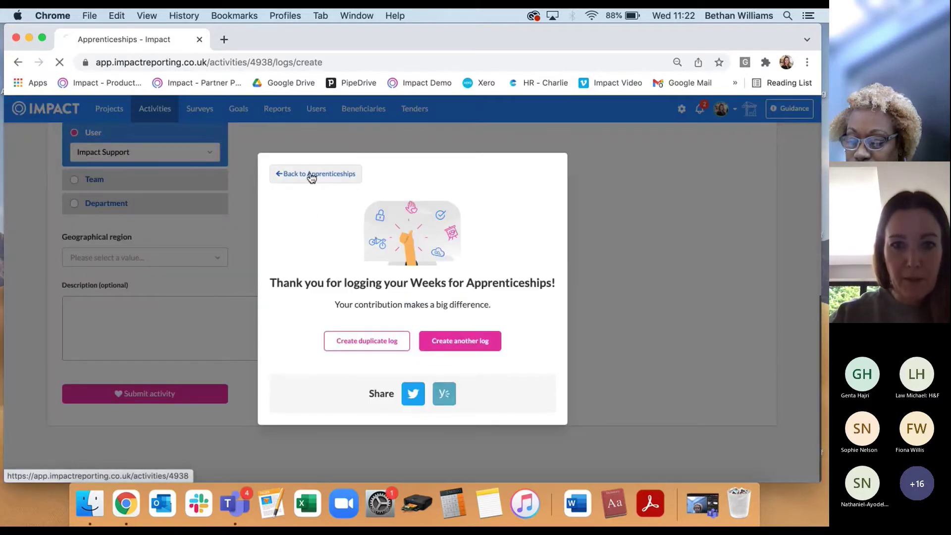
pyautogui.click(310, 177)
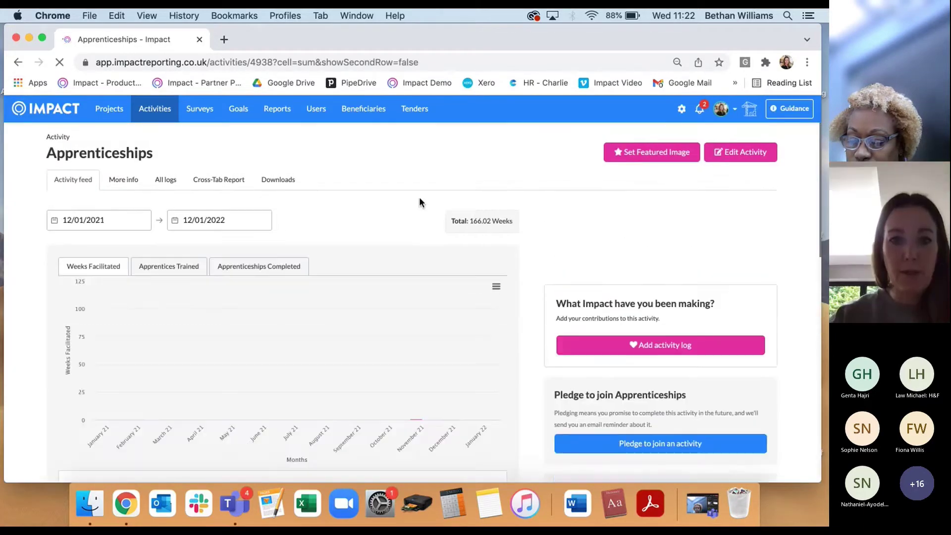
# - Examine the newest logs and the weeks facilitated chart in the Apprenticeships activity feed
pyautogui.scroll(-10, 419, 197)
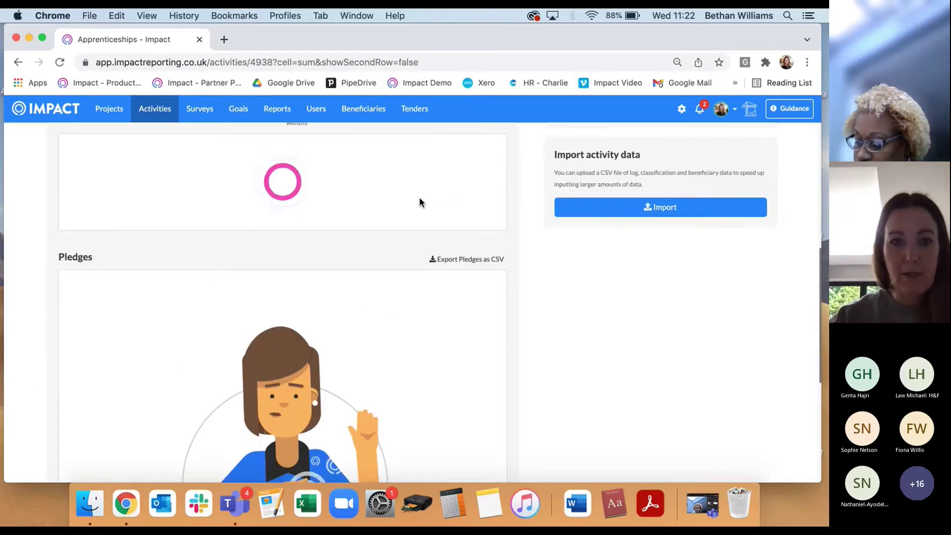
pyautogui.scroll(1, 419, 197)
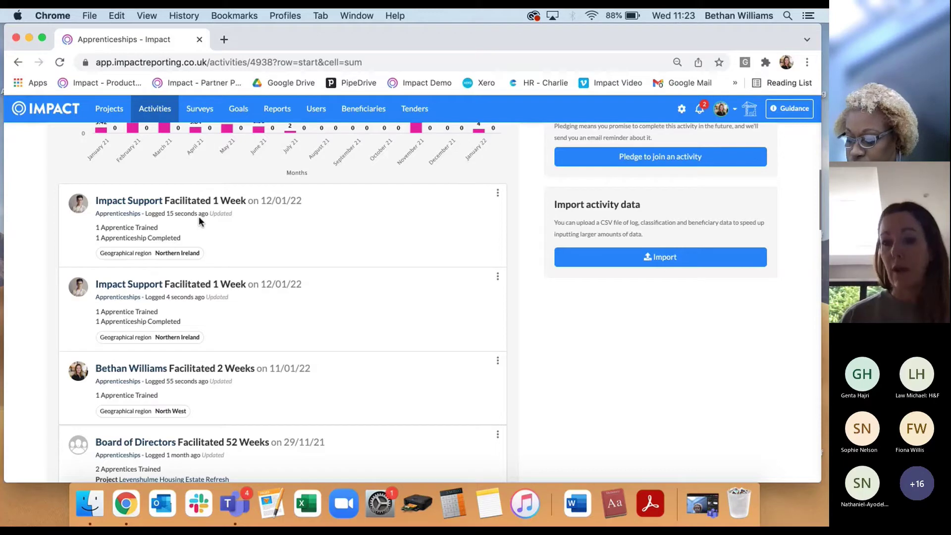
pyautogui.scroll(6, 198, 218)
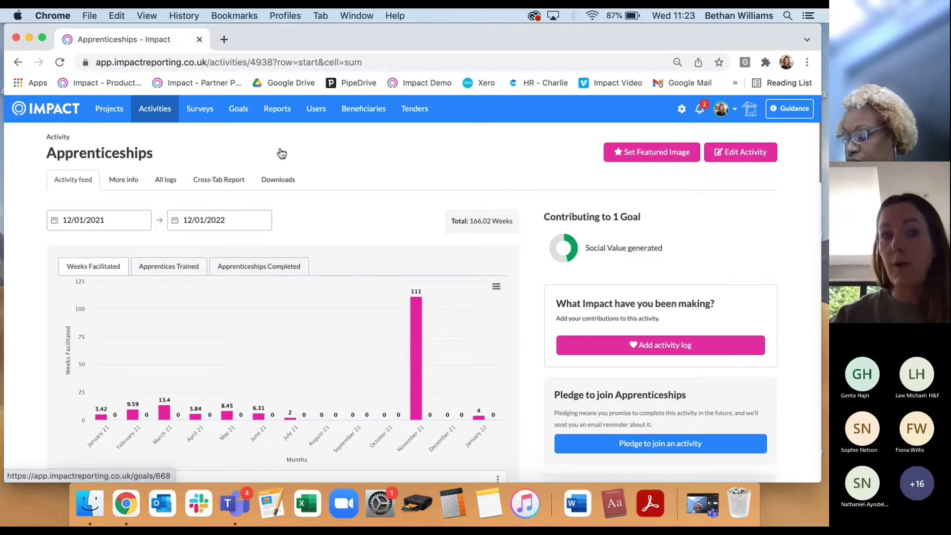
# - Open the Volunteering goal and examine its monthly hours chart, contributing activity and logs
pyautogui.click(241, 113)
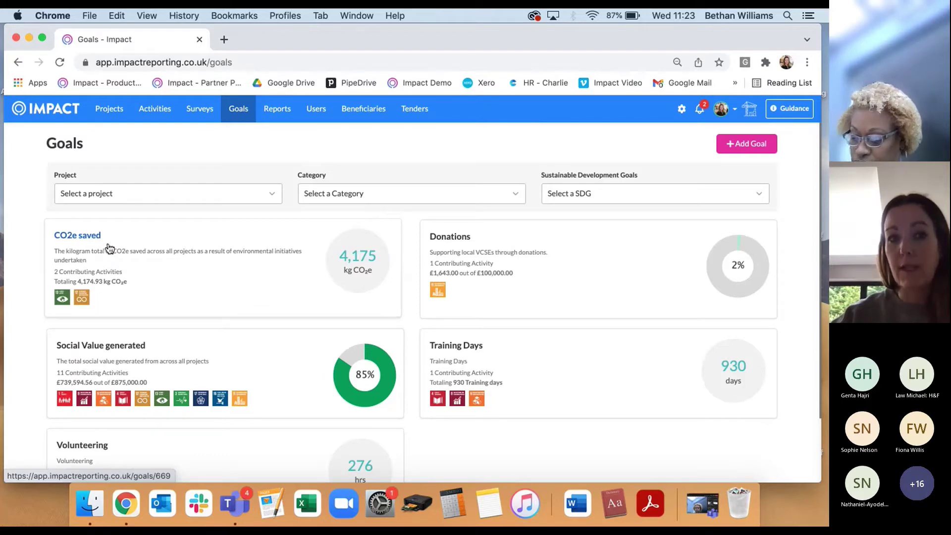
pyautogui.scroll(-3, 110, 248)
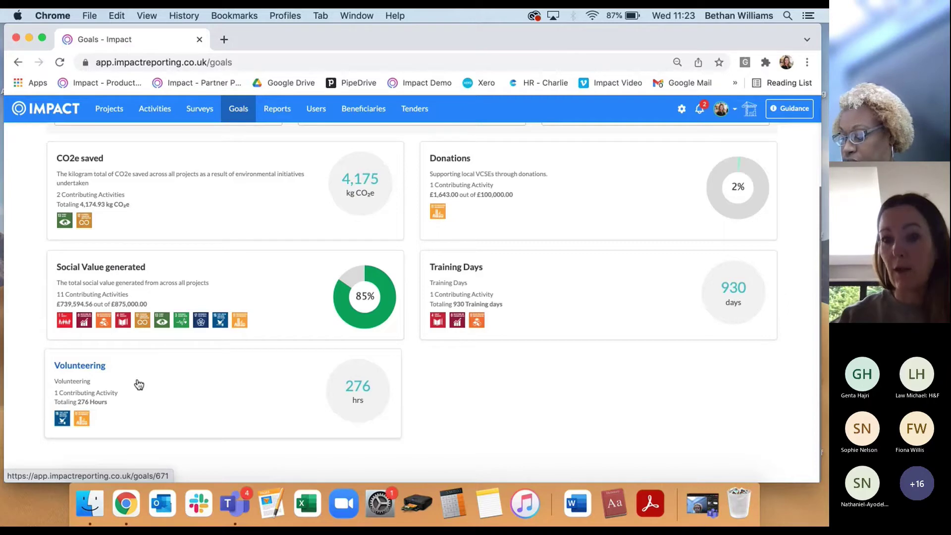
pyautogui.click(100, 371)
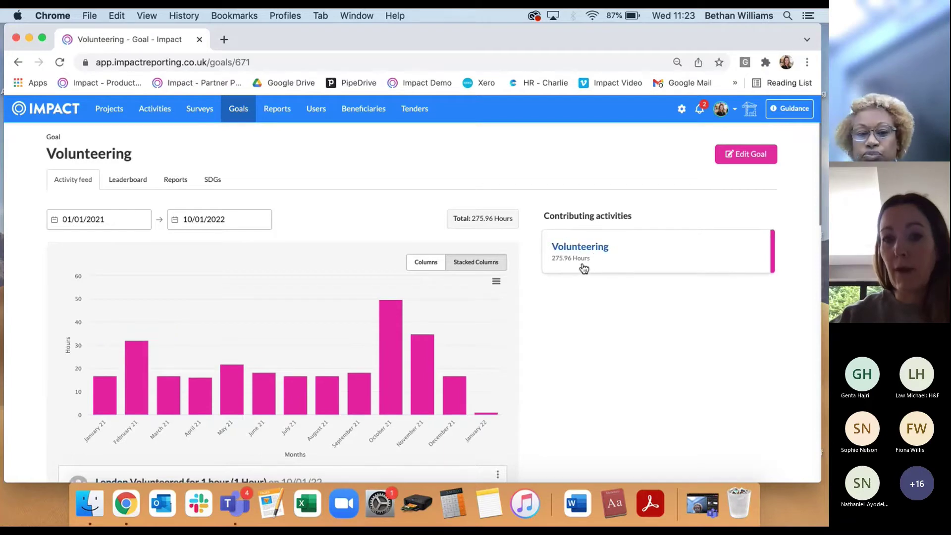
pyautogui.scroll(-5, 440, 340)
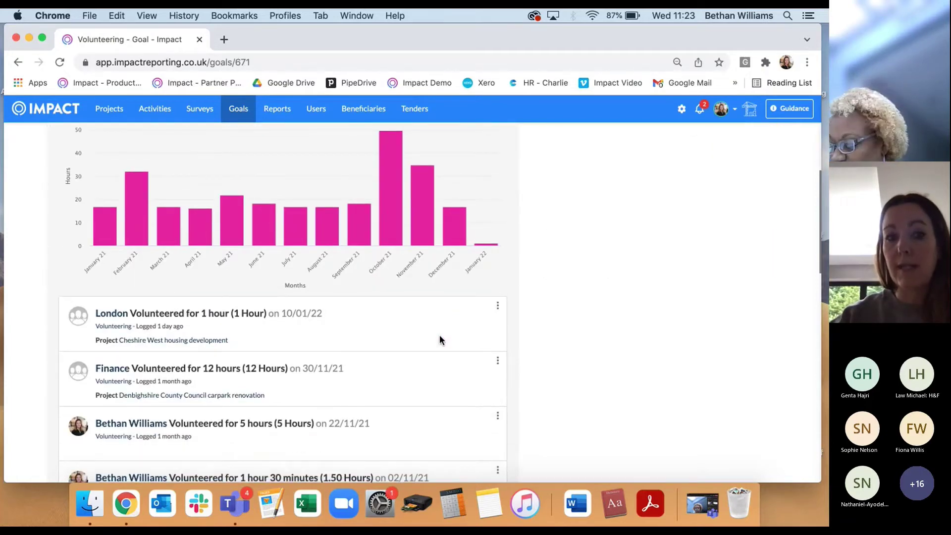
pyautogui.scroll(5, 439, 334)
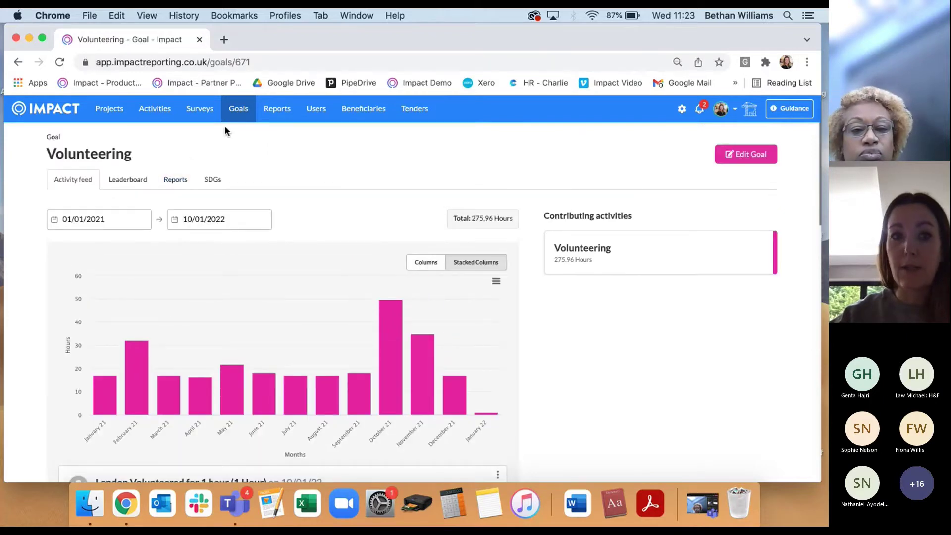
# - Open the Social Value generated goal and examine its progress and the list of contributing activities
pyautogui.click(240, 118)
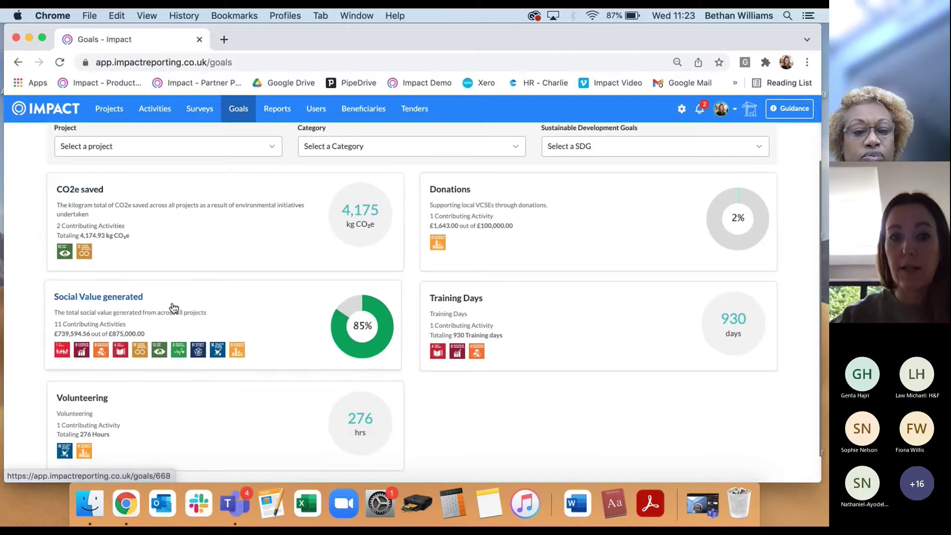
pyautogui.click(127, 297)
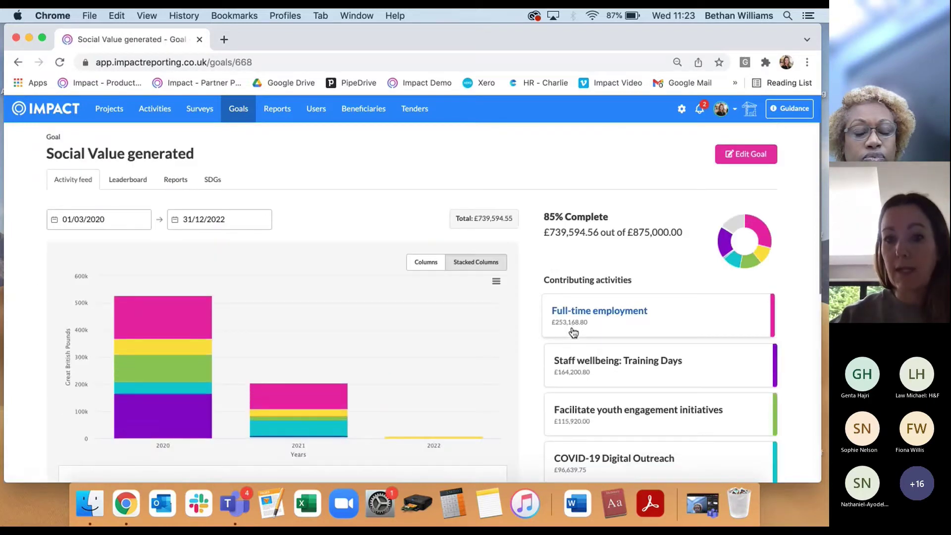
pyautogui.scroll(-3, 573, 332)
pyautogui.scroll(-8, 572, 331)
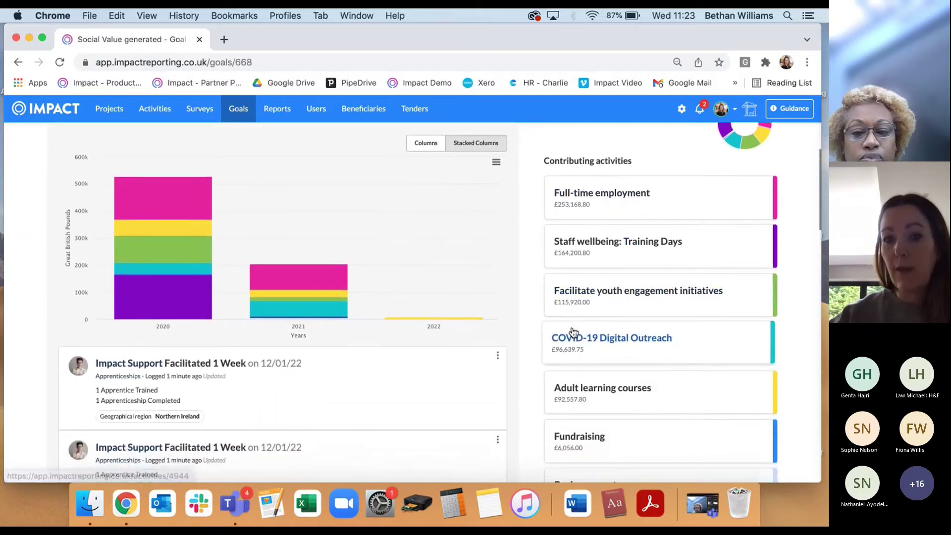
pyautogui.scroll(-5, 574, 332)
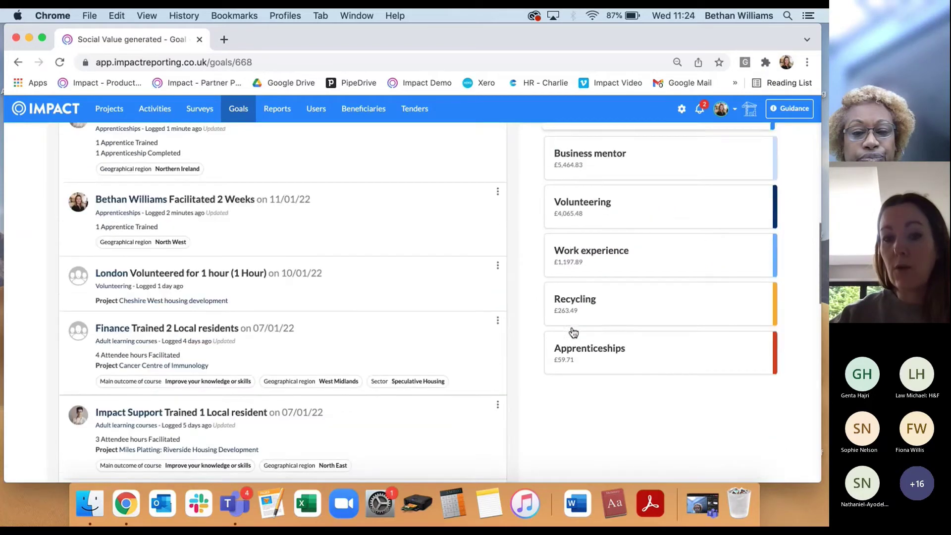
pyautogui.scroll(10, 573, 332)
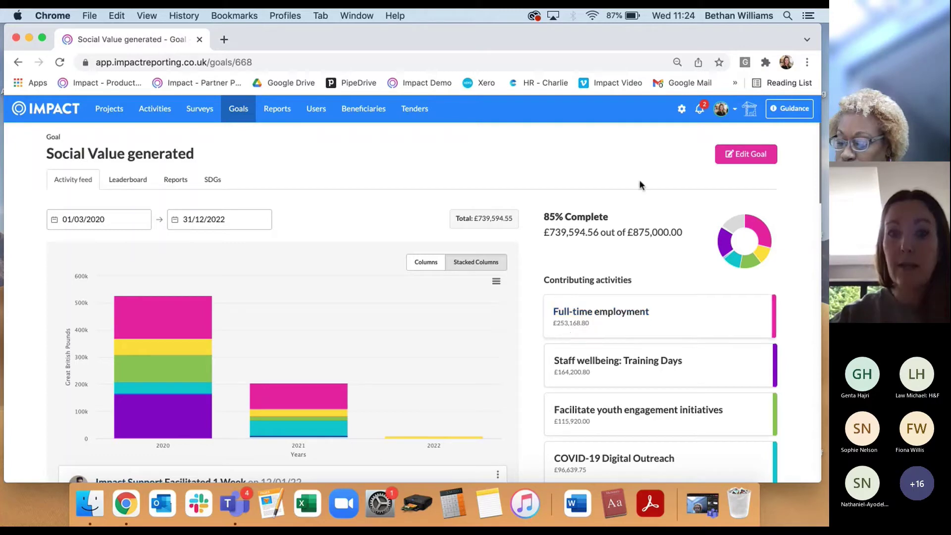
# - Open the Apprenticeships > £ conversion and examine its input and output units, default multiplier and dead weight
pyautogui.click(683, 110)
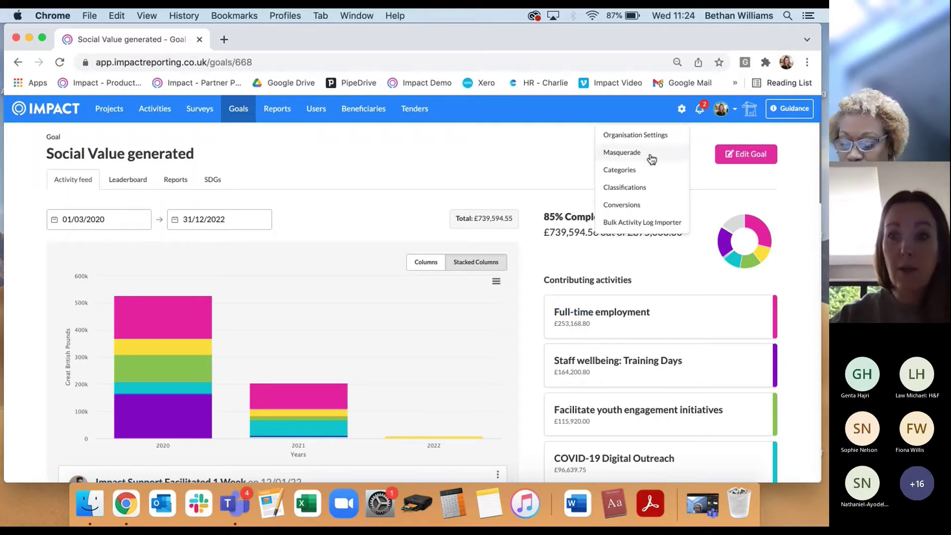
pyautogui.click(646, 205)
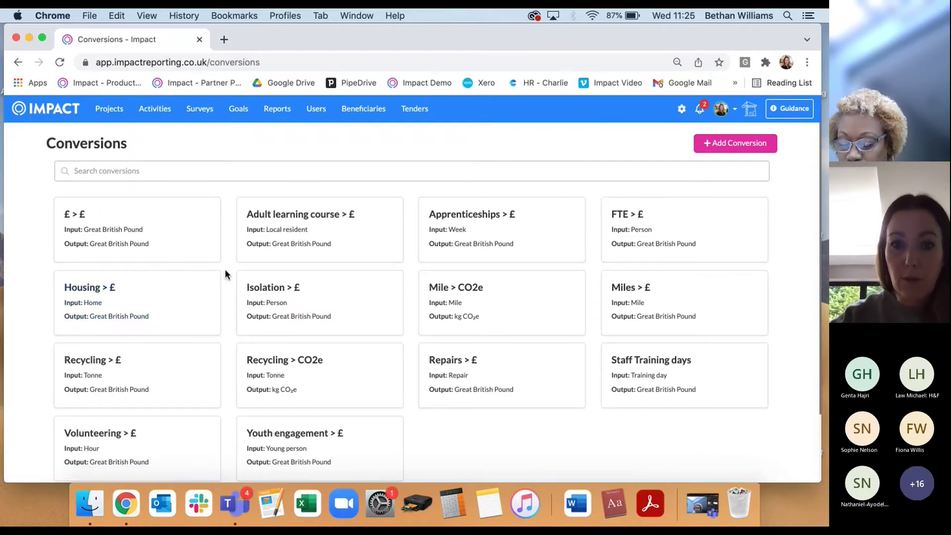
pyautogui.click(469, 215)
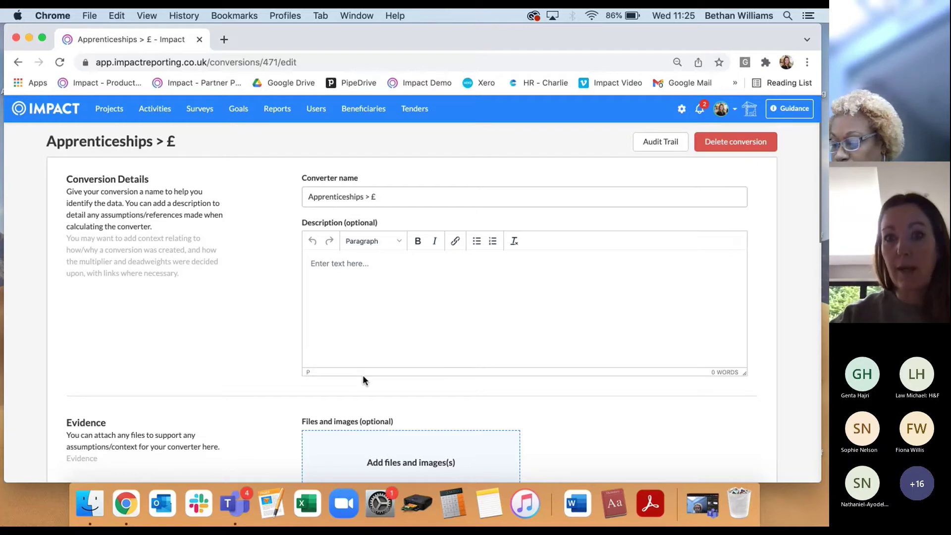
pyautogui.scroll(-5, 376, 347)
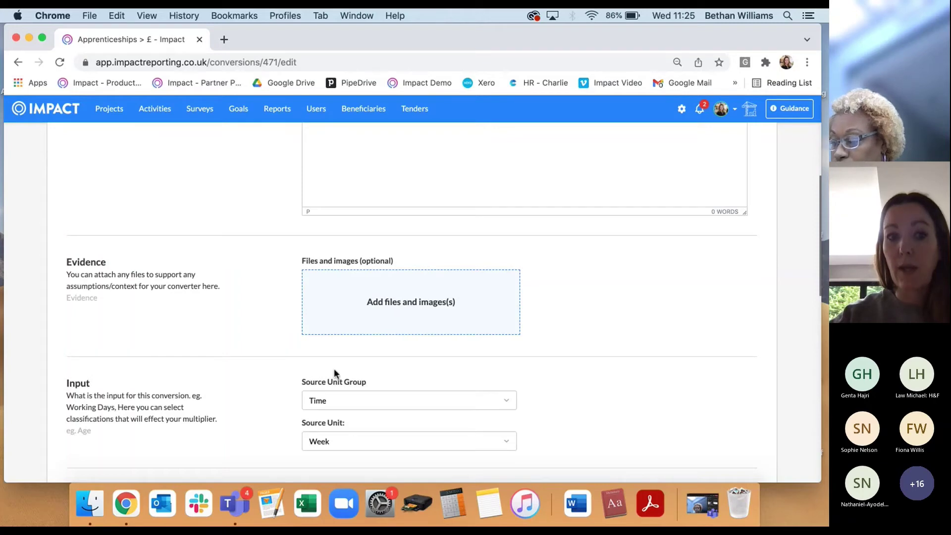
pyautogui.scroll(-9, 334, 371)
pyautogui.scroll(-7, 335, 374)
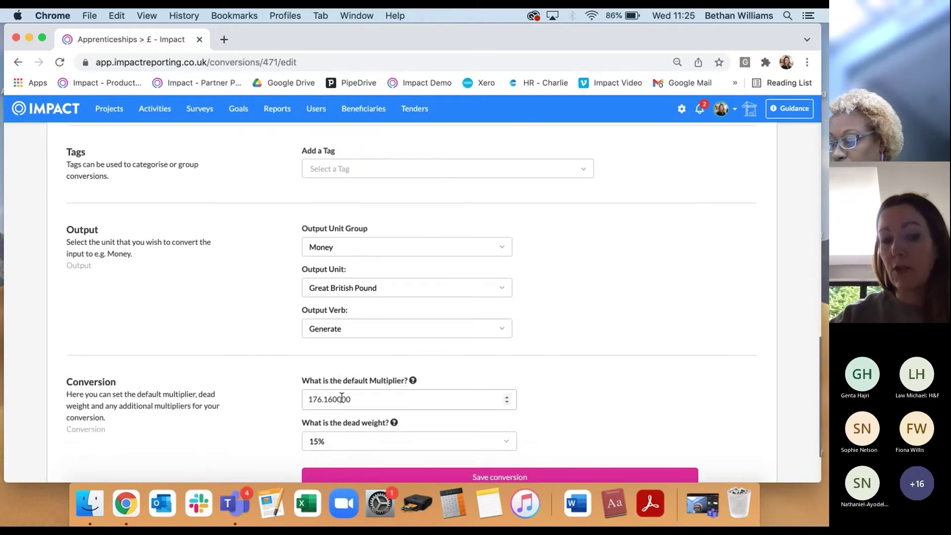
pyautogui.scroll(10, 341, 400)
pyautogui.scroll(11, 341, 401)
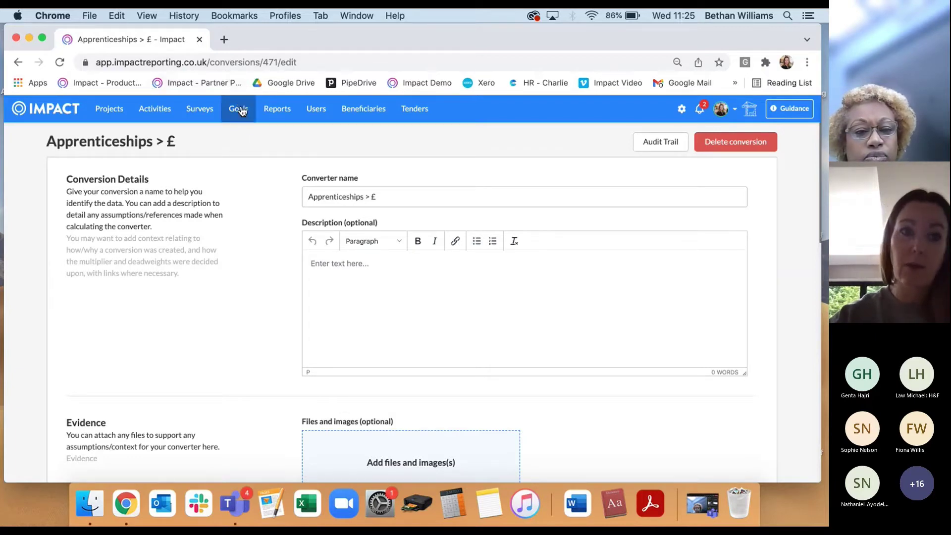
# - Open the projects list and expand the Infrastructure group to view its subprojects
pyautogui.click(110, 114)
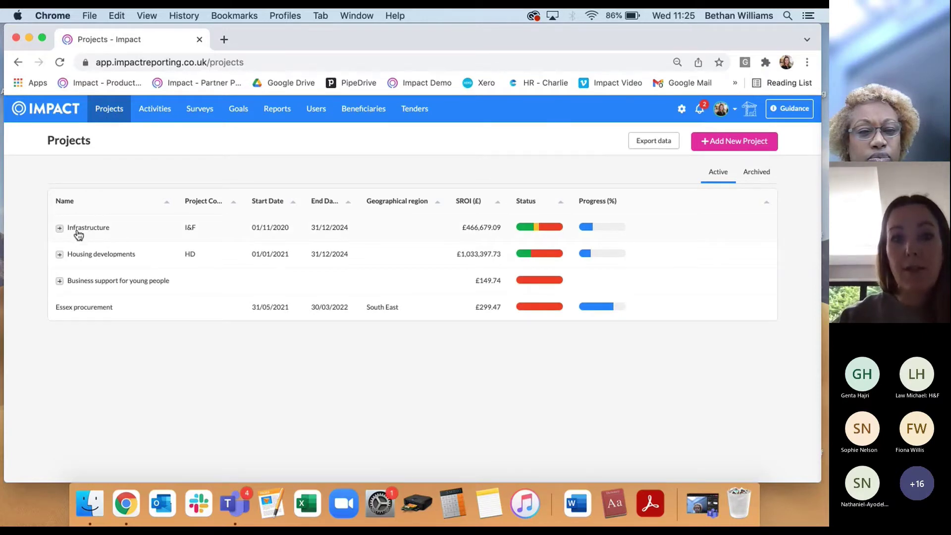
pyautogui.click(59, 228)
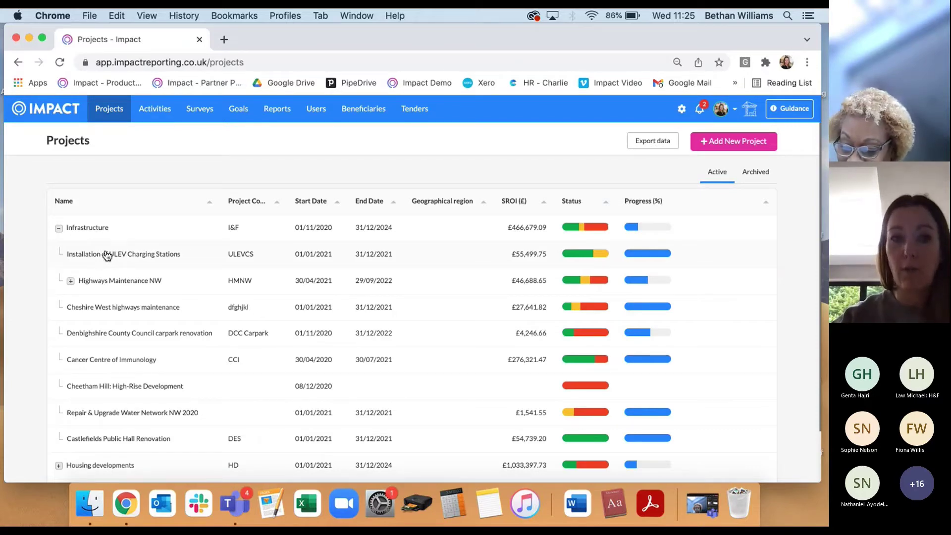
pyautogui.click(58, 228)
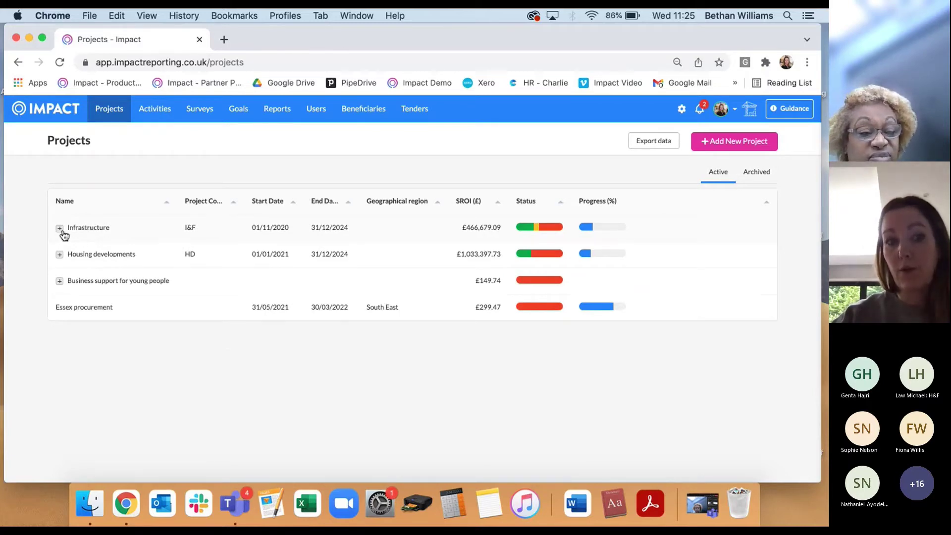
pyautogui.click(59, 229)
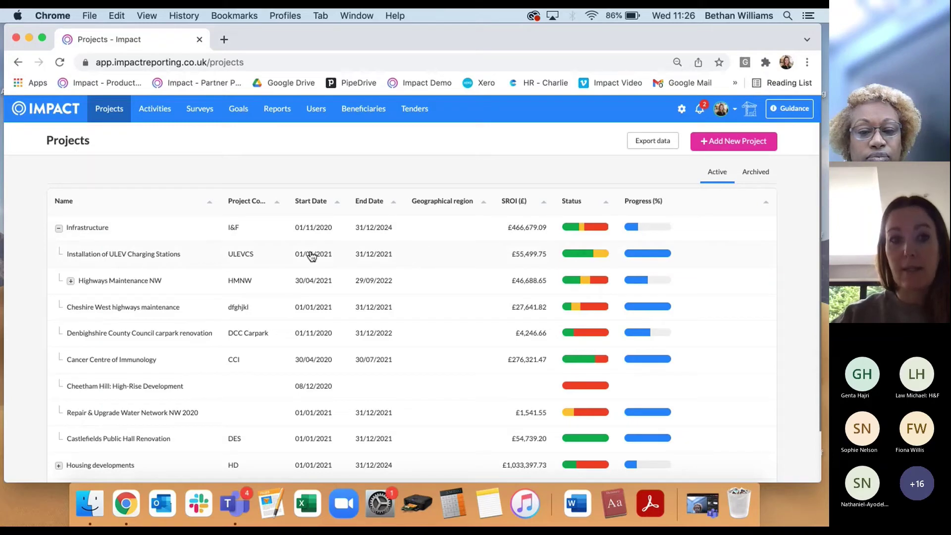
# - Open the Installation of ULEV Charging Stations project and view its Business mentor activity
pyautogui.click(169, 254)
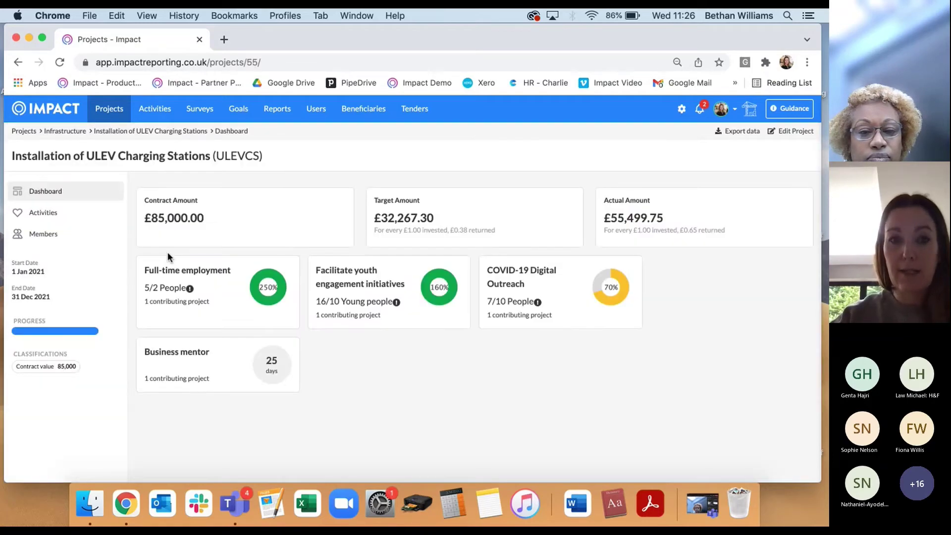
pyautogui.click(53, 218)
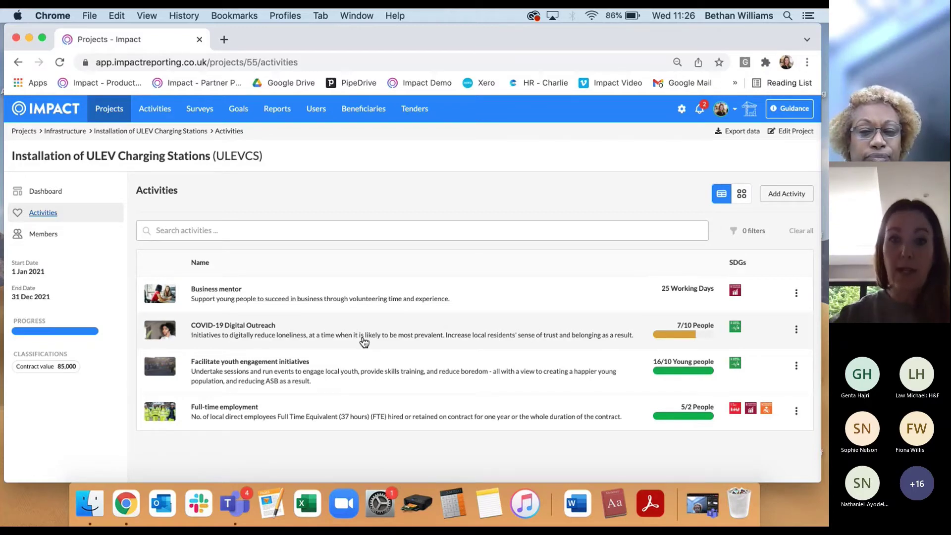
pyautogui.click(235, 291)
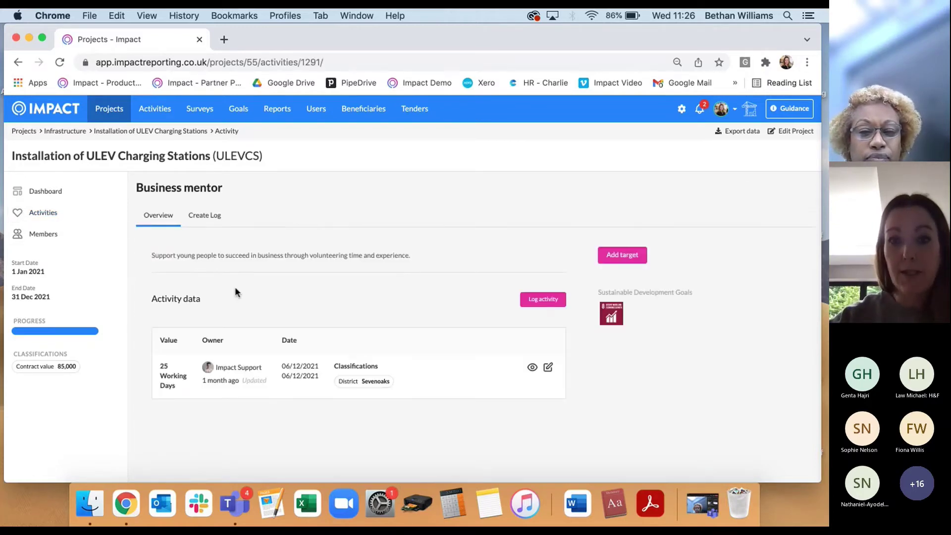
# - Open a new log form for the project's Business mentor activity and look through its fields
pyautogui.click(544, 305)
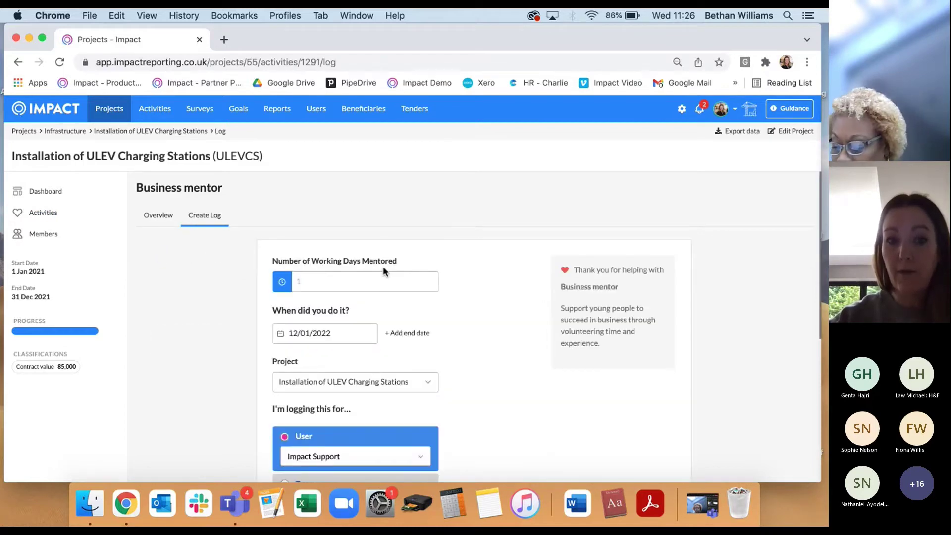
pyautogui.scroll(-5, 382, 266)
pyautogui.scroll(5, 382, 267)
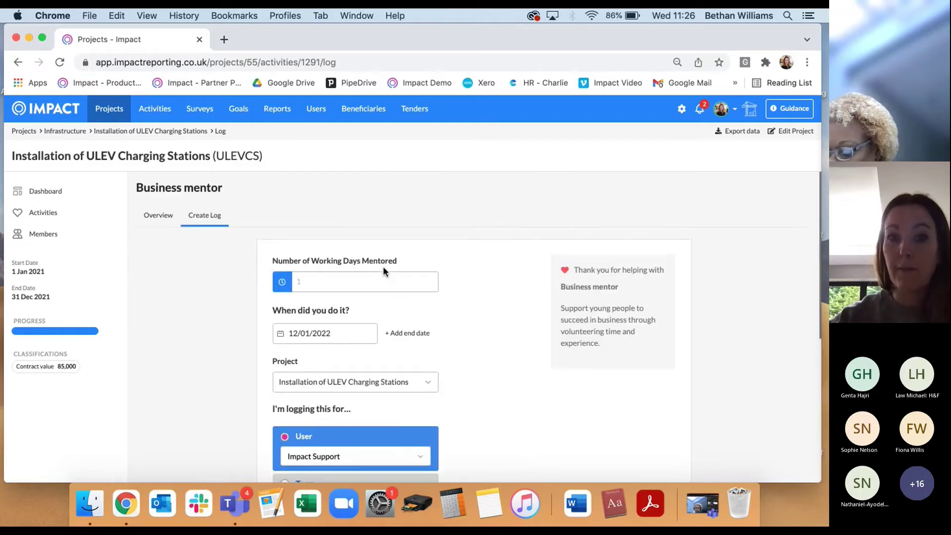
# - Return to the project's activities list and review progress against each activity's target
pyautogui.click(45, 214)
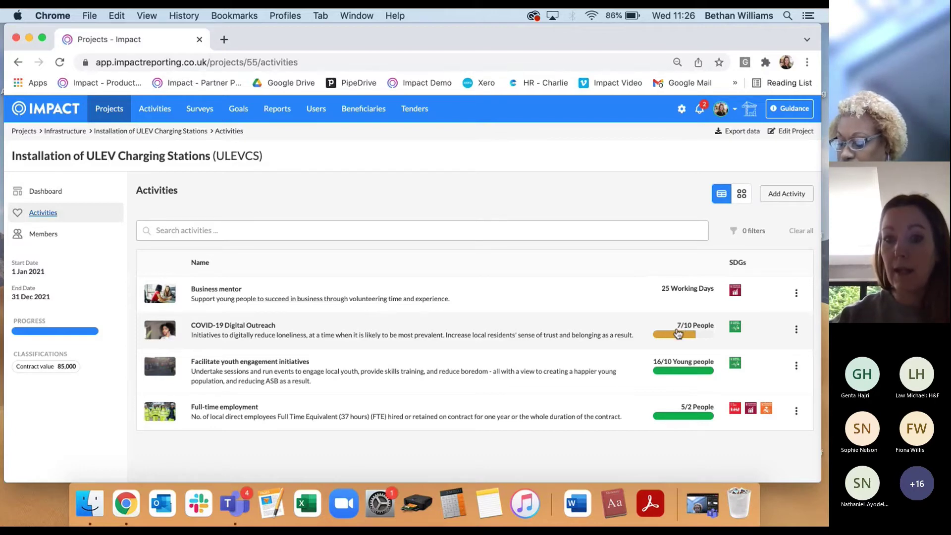
pyautogui.click(754, 396)
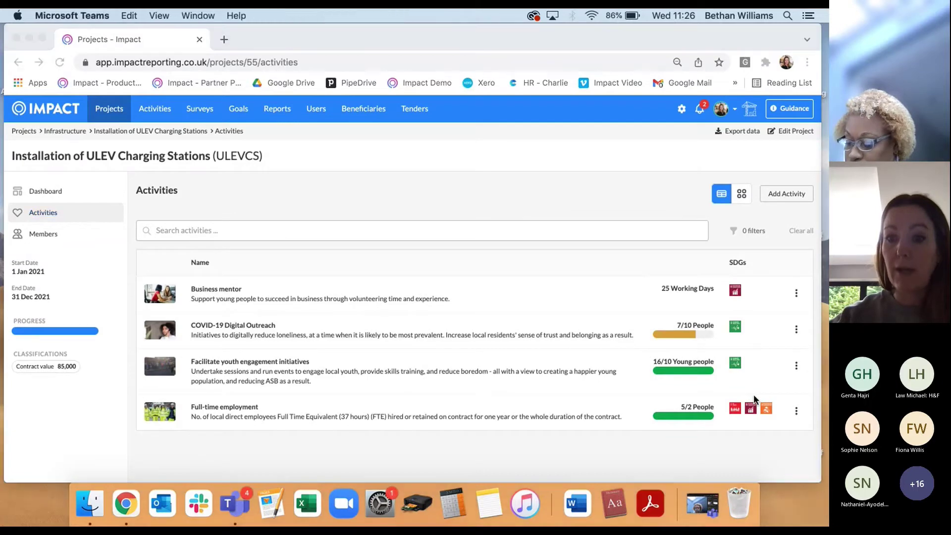
pyautogui.click(702, 503)
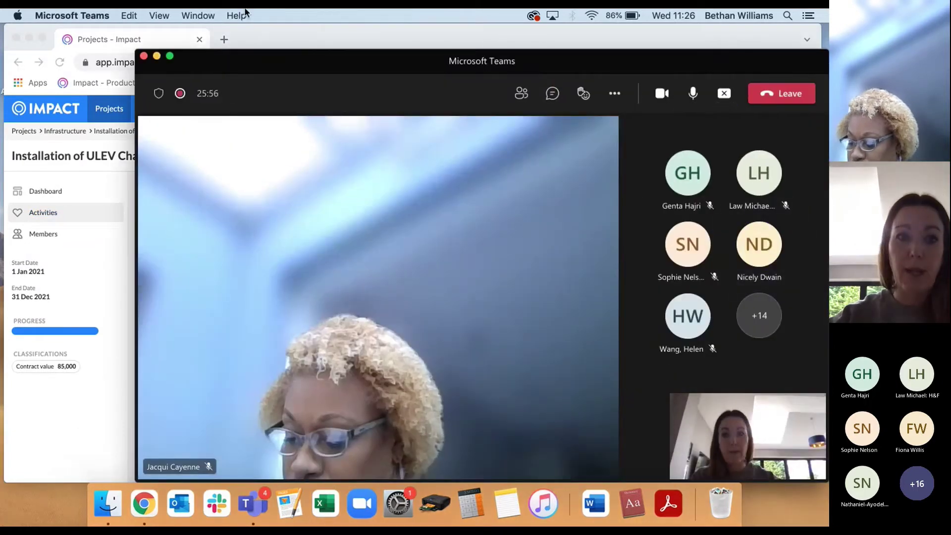
pyautogui.click(157, 56)
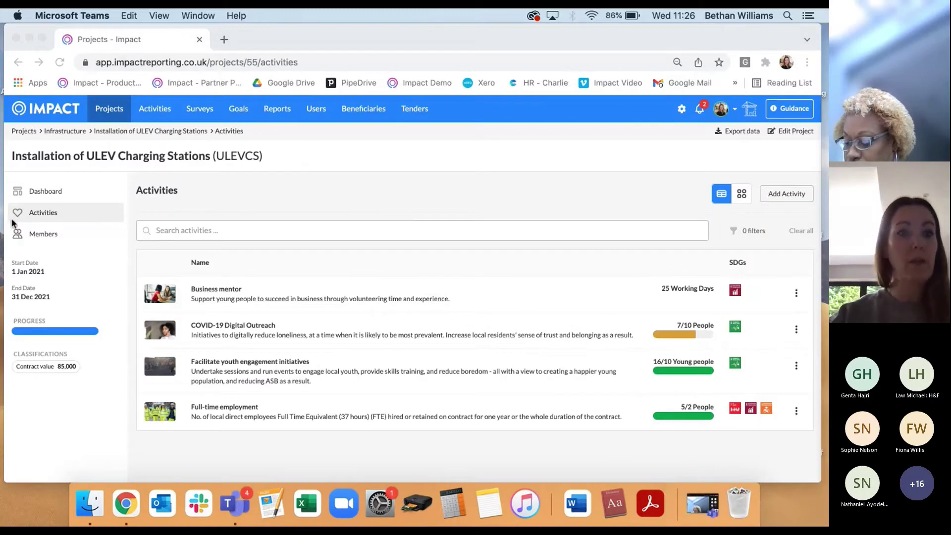
# - View the dashboards of the ULEV Charging Stations project, its parent Infrastructure project and the Highways Maintenance NW subproject
pyautogui.click(54, 197)
pyautogui.click(50, 194)
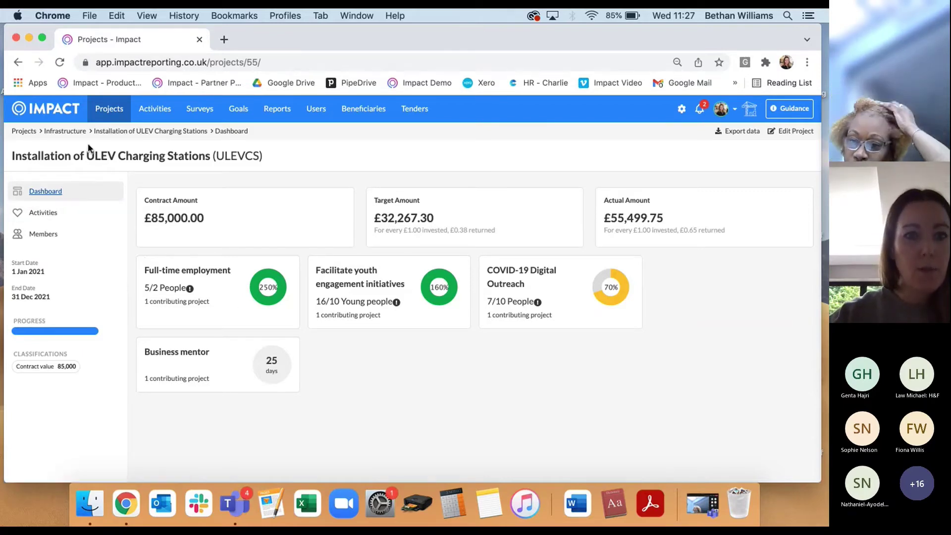
pyautogui.click(76, 130)
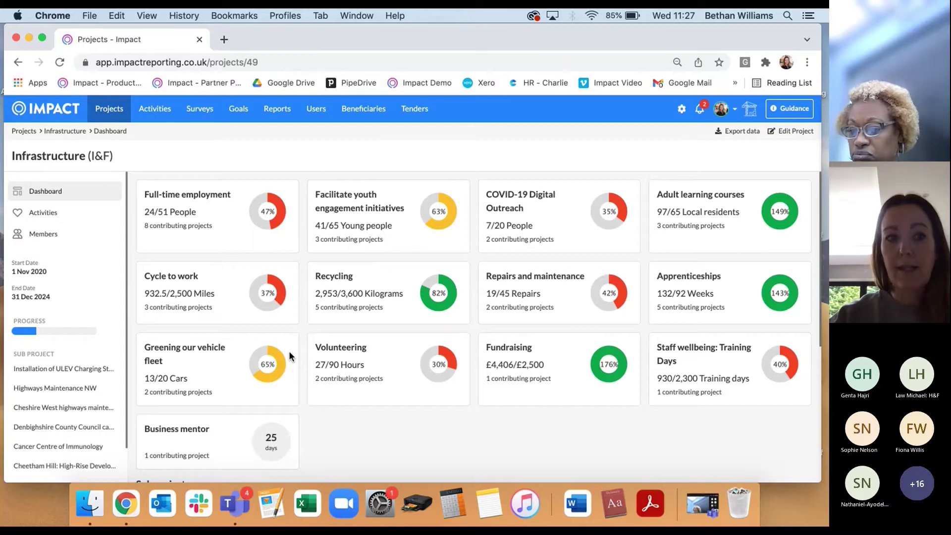
pyautogui.click(49, 395)
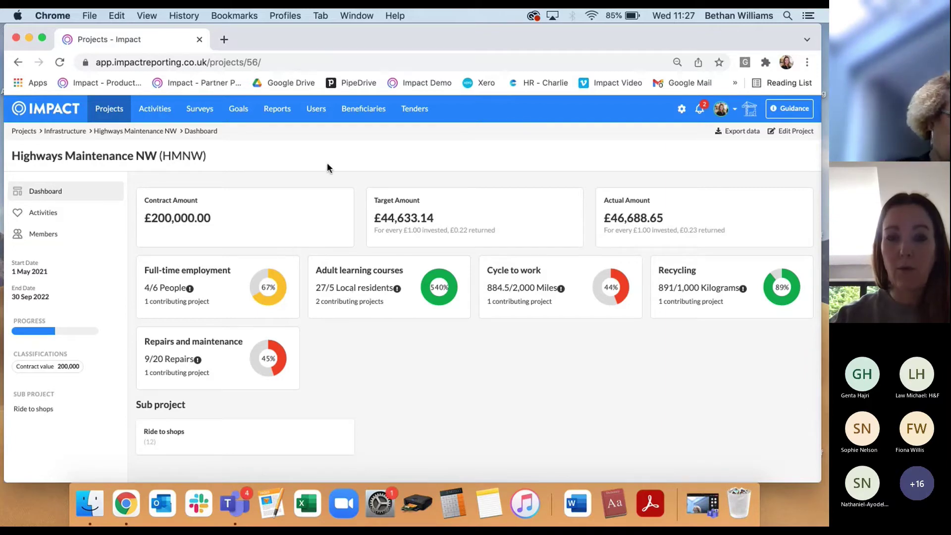
# - Open the tenders list and view the bids for the Miles Platting: Riverside Housing Development tender
pyautogui.click(418, 115)
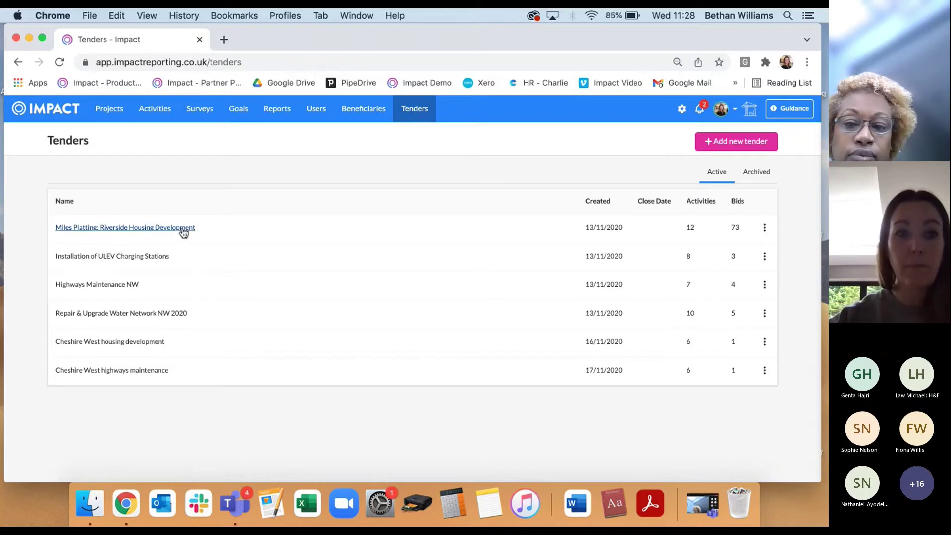
pyautogui.click(182, 227)
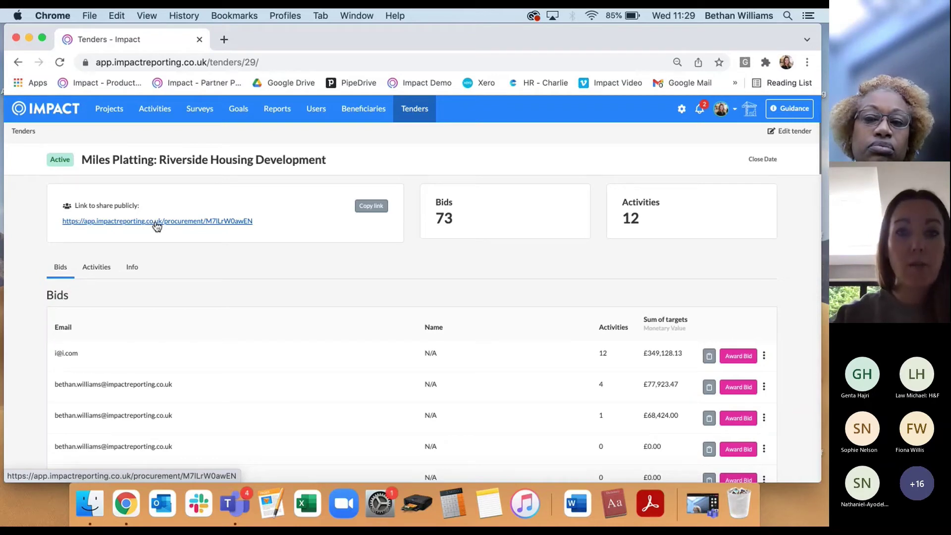
# - Start a new tender and look through its name, introduction text, outroduction text and activities sections
pyautogui.click(417, 110)
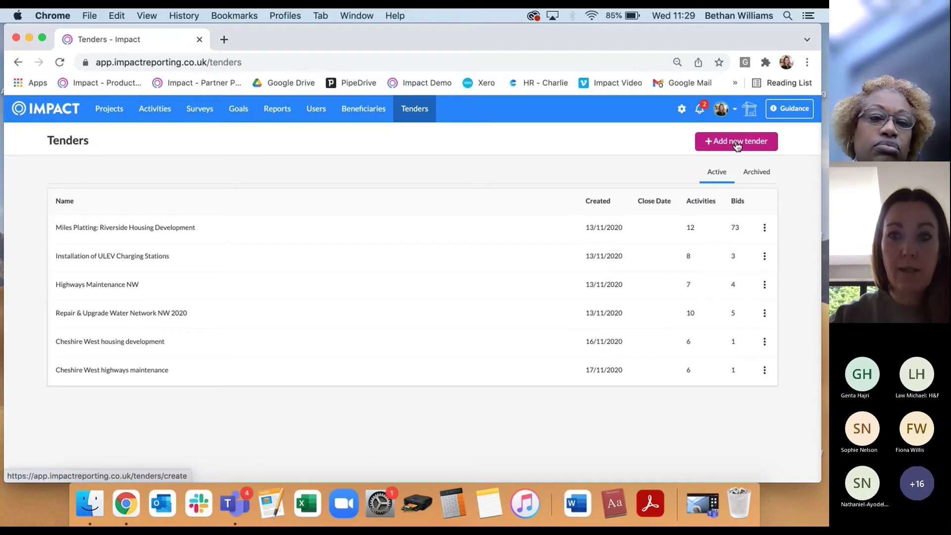
pyautogui.click(737, 143)
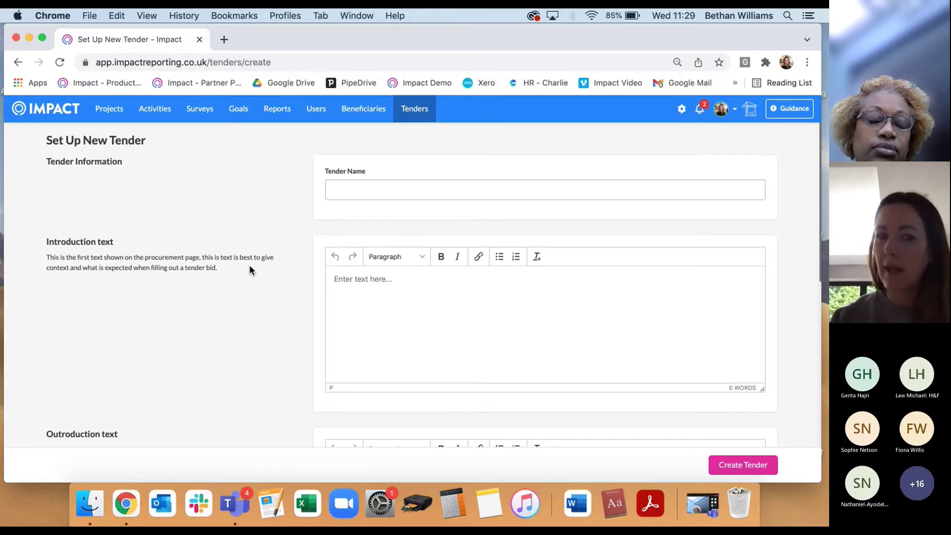
pyautogui.scroll(-8, 322, 266)
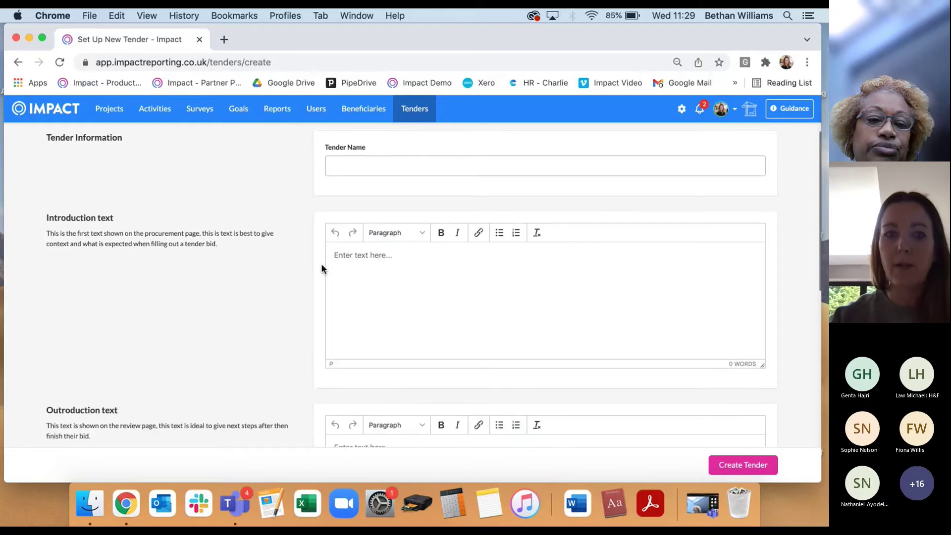
pyautogui.scroll(-2, 321, 267)
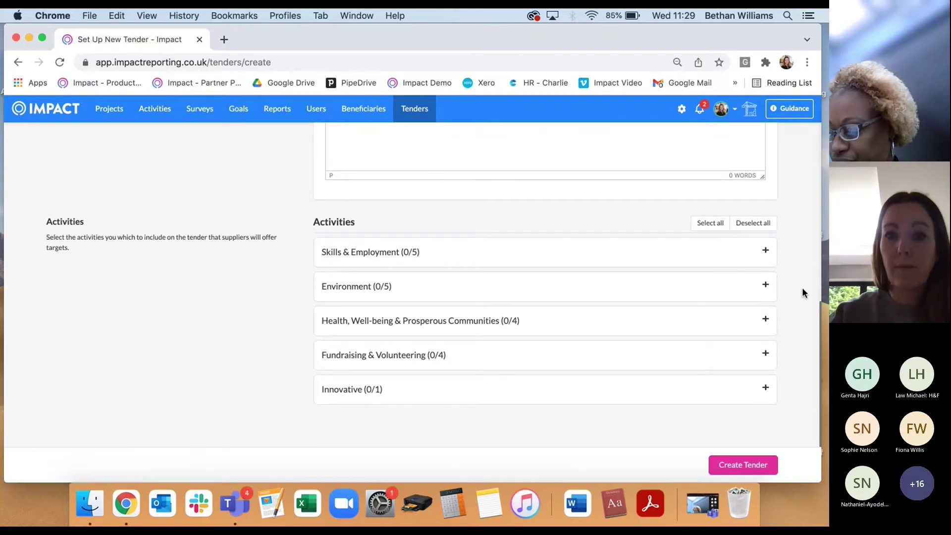
# - Include Apprenticeships and Staff wellbeing: Training Days from Skills & Employment in the new tender
pyautogui.click(765, 250)
pyautogui.scroll(-3, 545, 268)
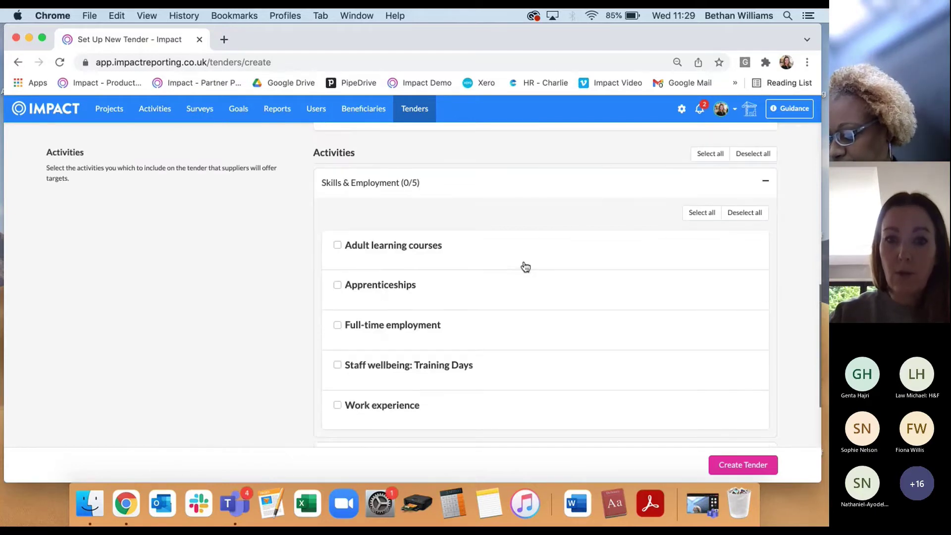
pyautogui.click(338, 276)
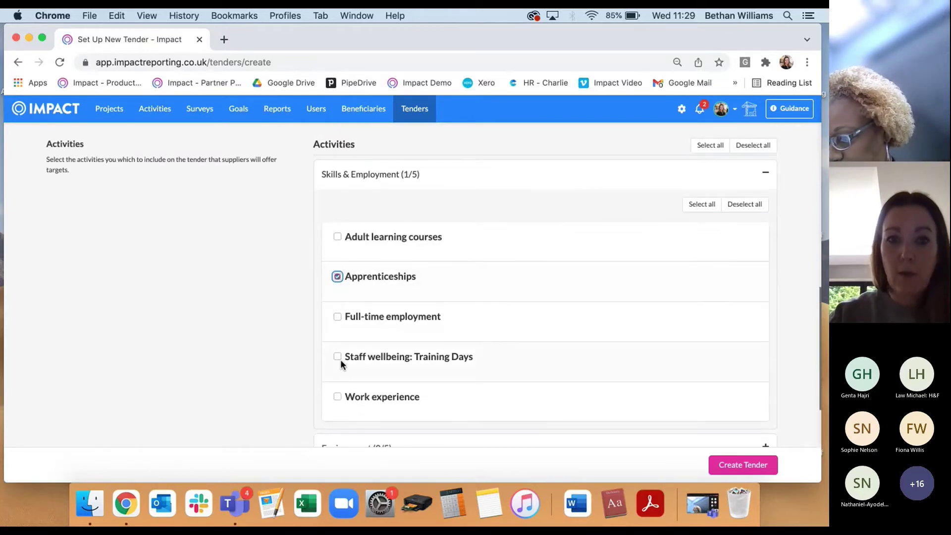
pyautogui.click(340, 358)
pyautogui.scroll(-5, 460, 354)
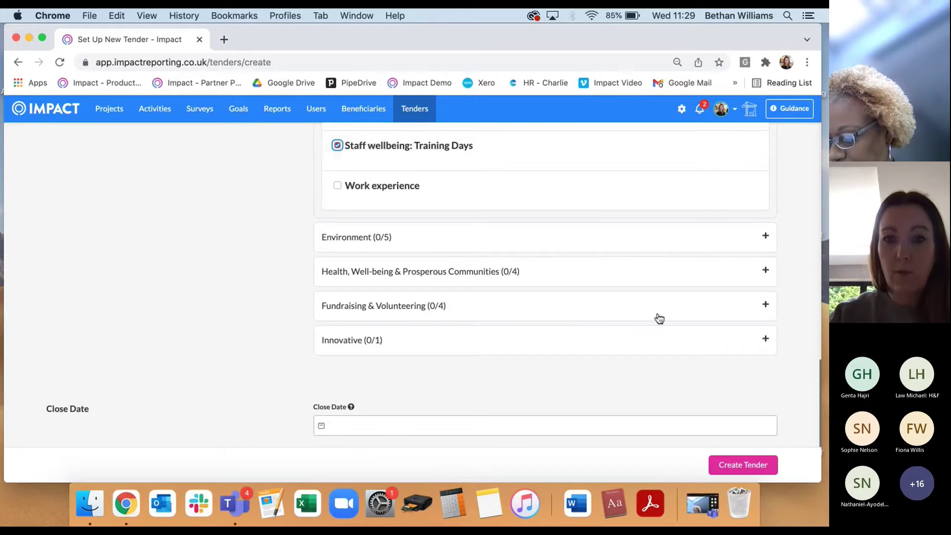
# - Include Fundraising and Business mentor from the Fundraising & Volunteering activities in the new tender
pyautogui.click(765, 304)
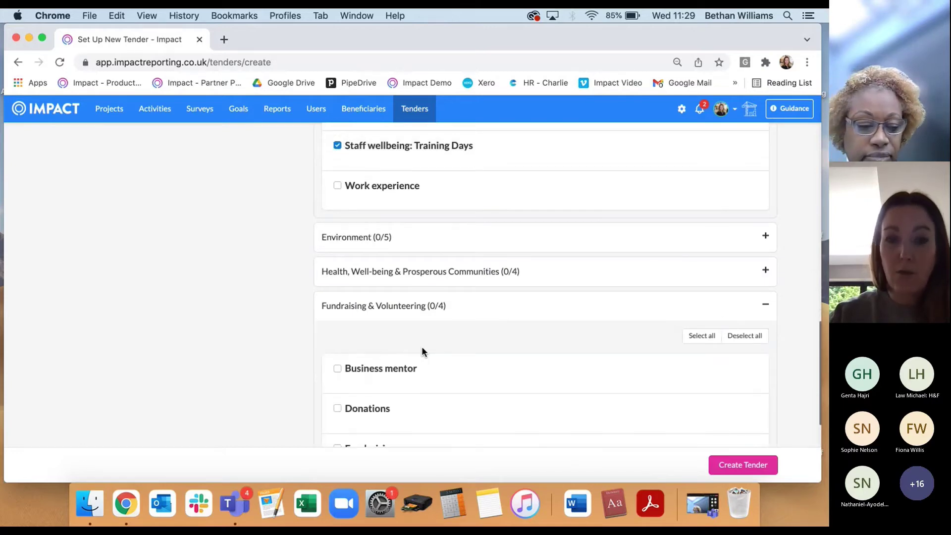
pyautogui.scroll(-5, 421, 350)
pyautogui.click(338, 308)
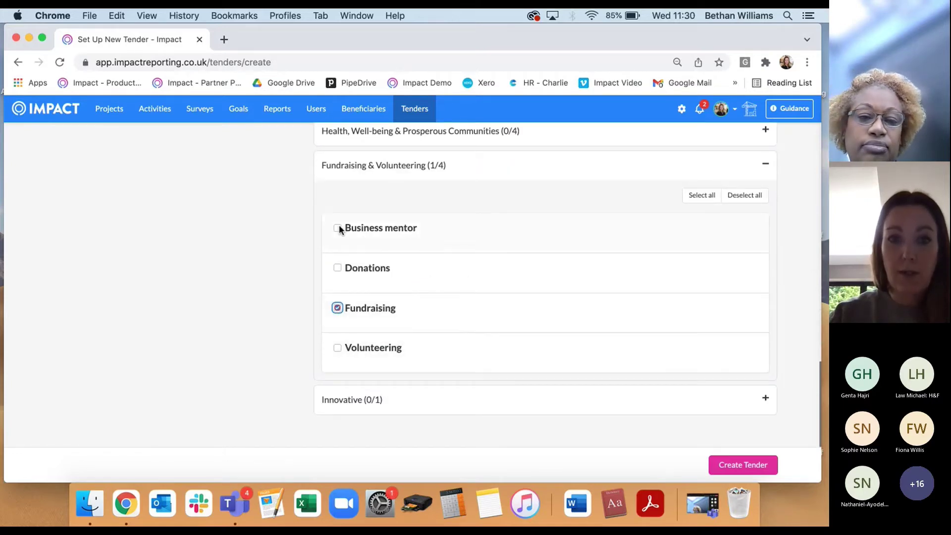
pyautogui.click(337, 228)
pyautogui.scroll(15, 605, 231)
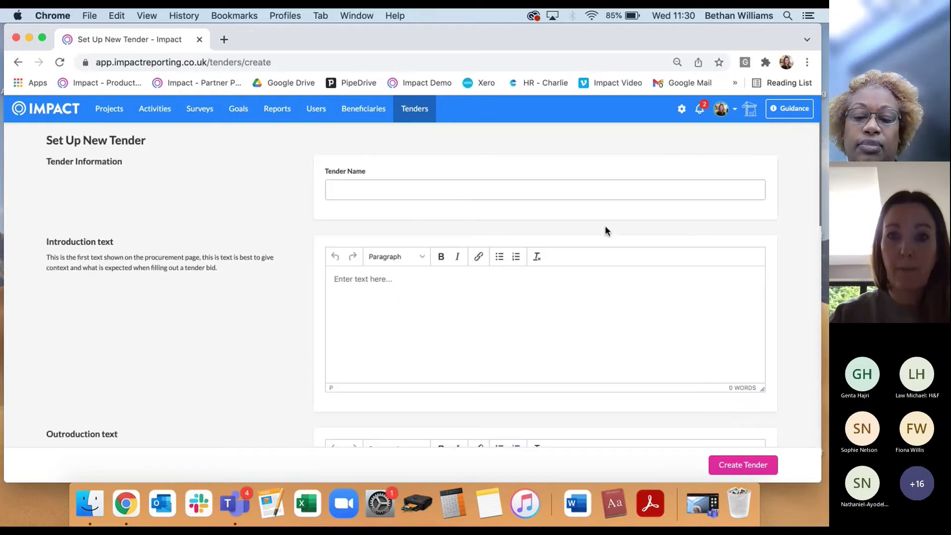
# - Leave the new tender form and open the public procurement page of the Miles Platting: Riverside Housing Development tender
pyautogui.click(415, 111)
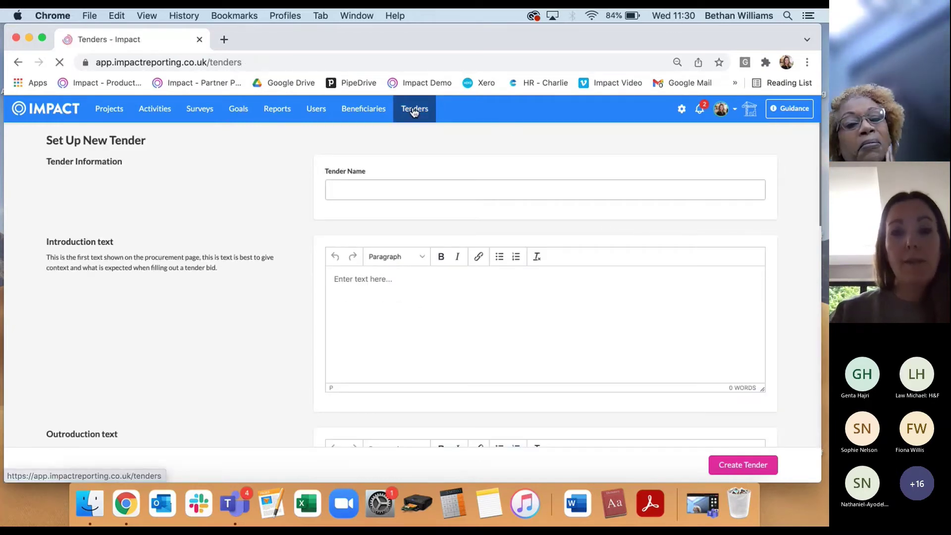
pyautogui.click(108, 229)
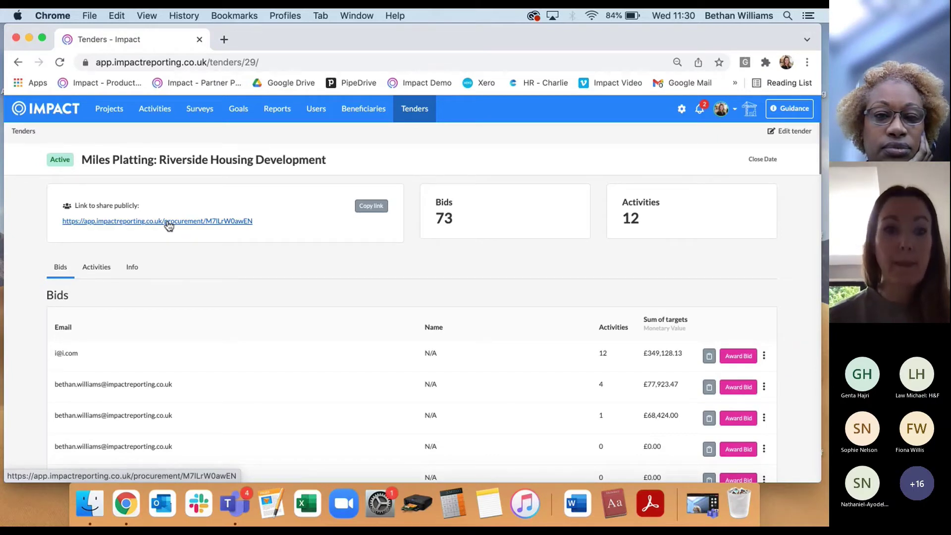
pyautogui.click(168, 222)
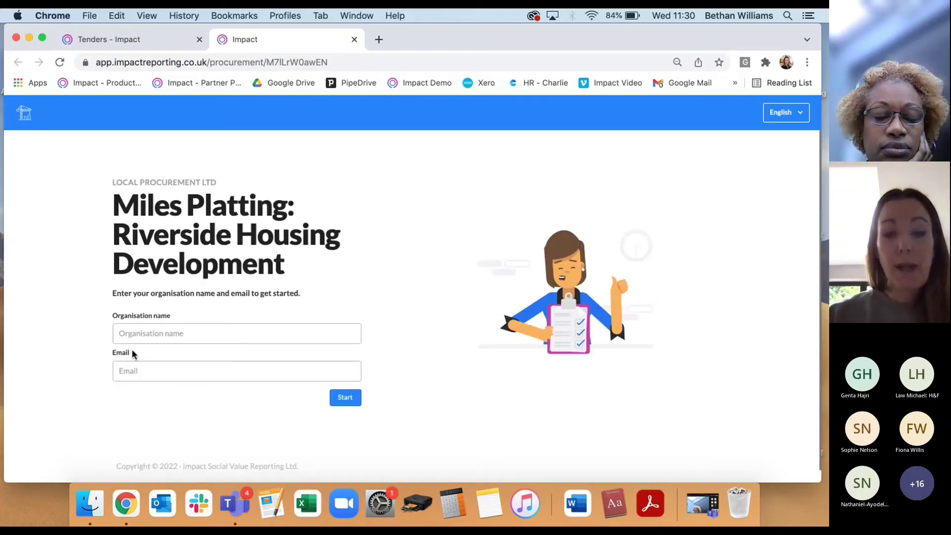
# - Start a supplier bid with the organisation name abc and a contact email
pyautogui.click(155, 335)
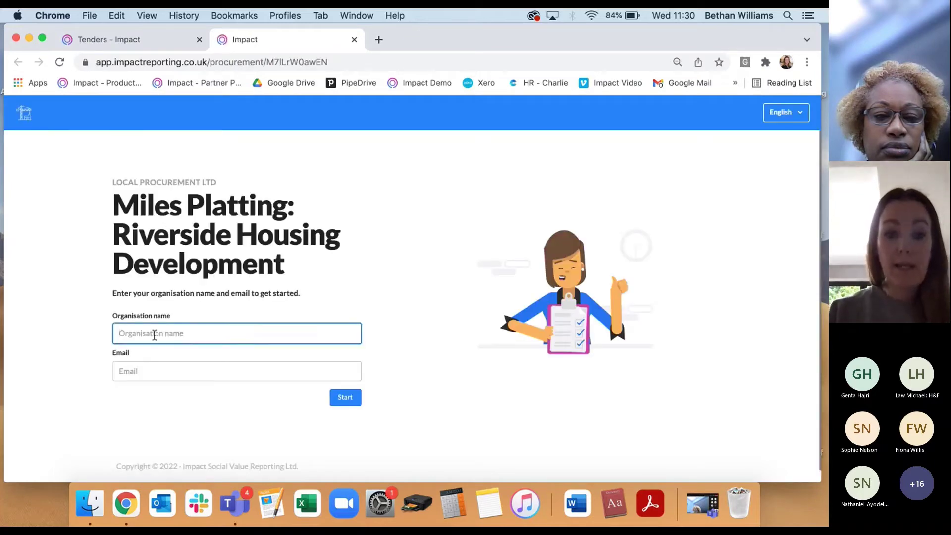
pyautogui.write('abc')
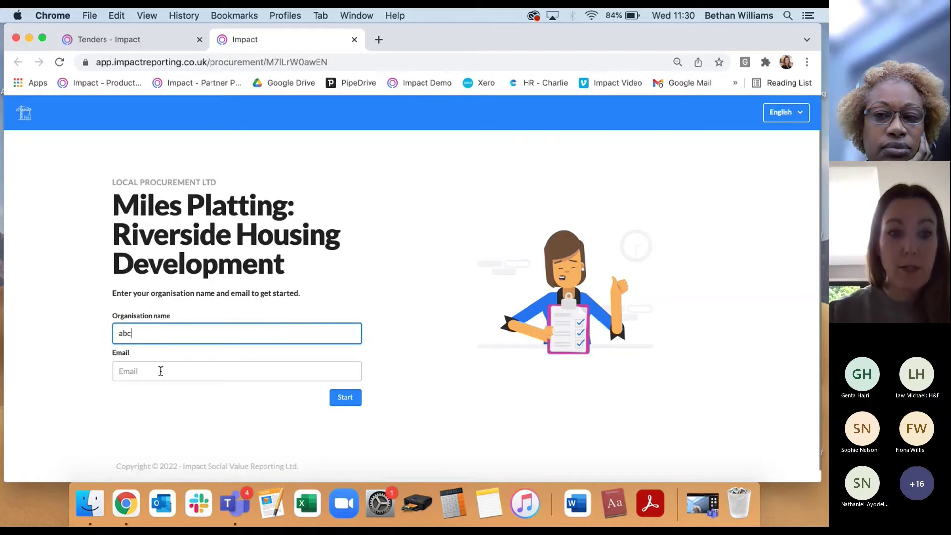
pyautogui.click(159, 370)
pyautogui.click(162, 321)
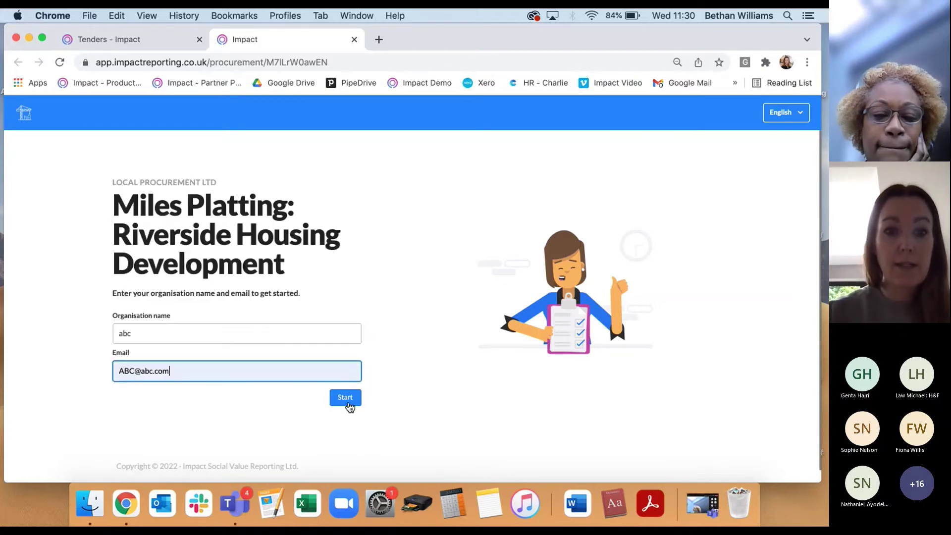
pyautogui.click(348, 399)
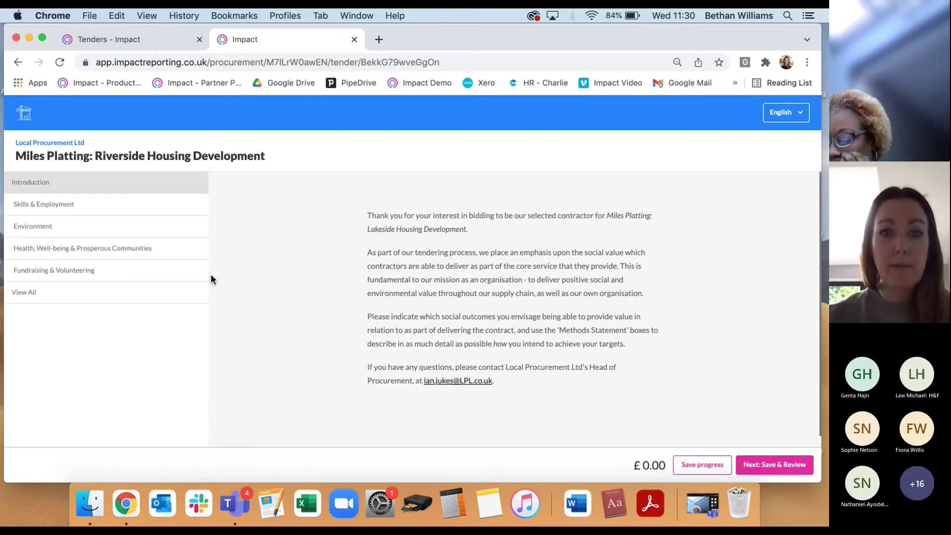
# - In Skills & Employment, make a Full-time employment offer of 1 person with the method statement "abc"
pyautogui.click(47, 208)
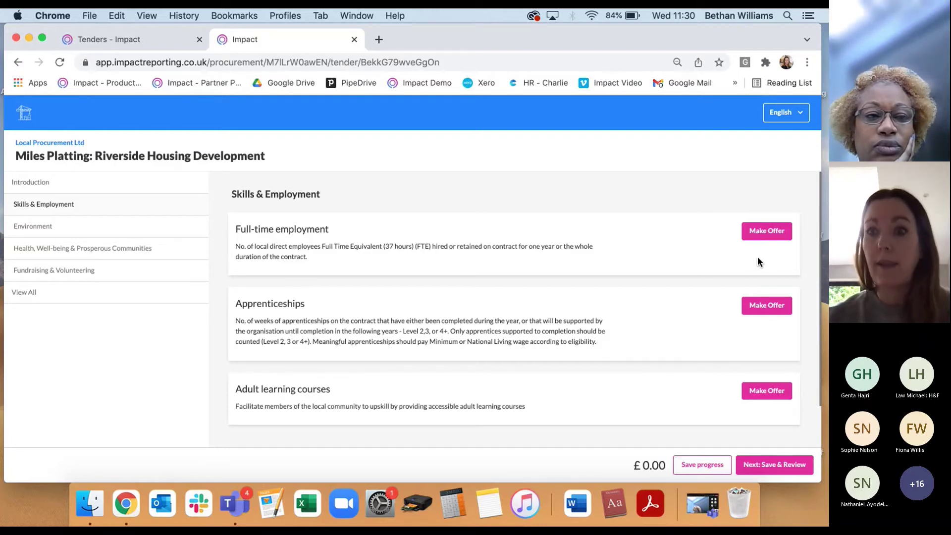
pyautogui.click(777, 232)
pyautogui.click(291, 310)
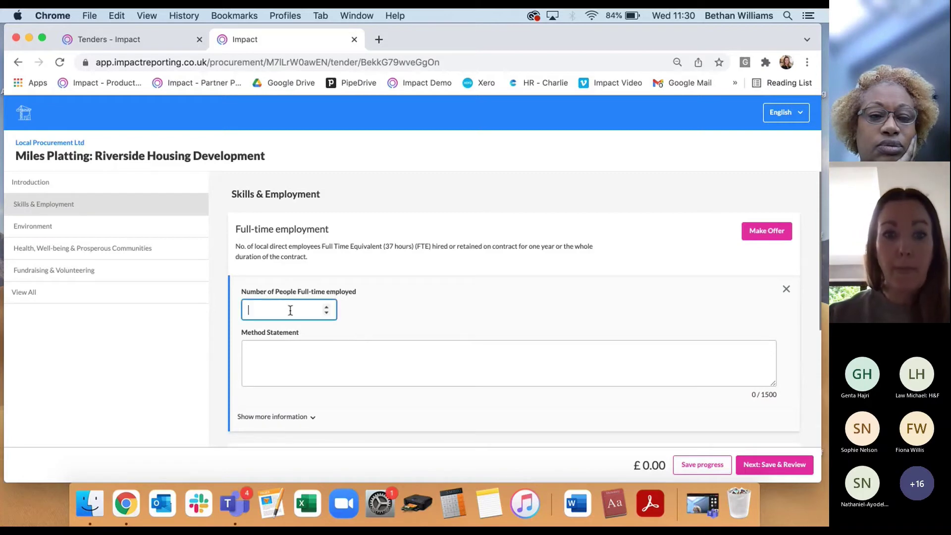
pyautogui.write('1')
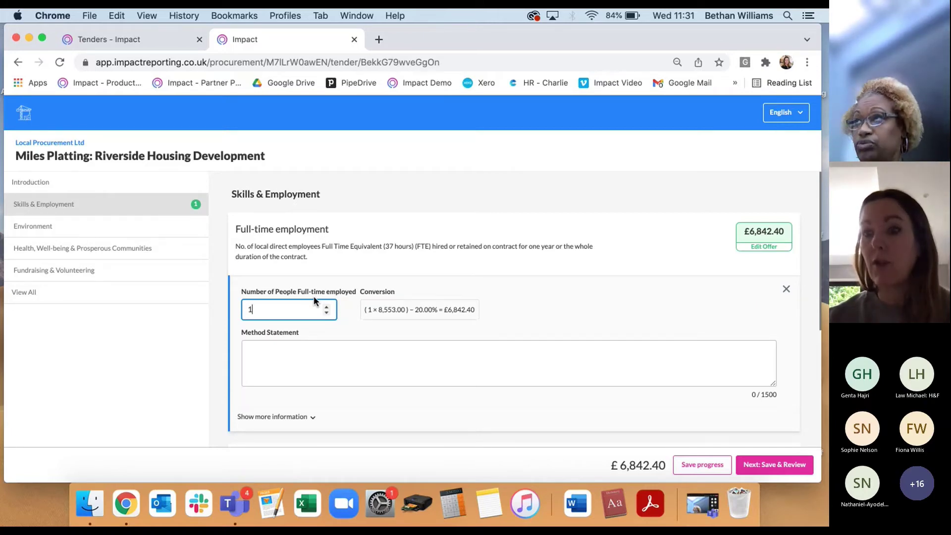
pyautogui.click(296, 355)
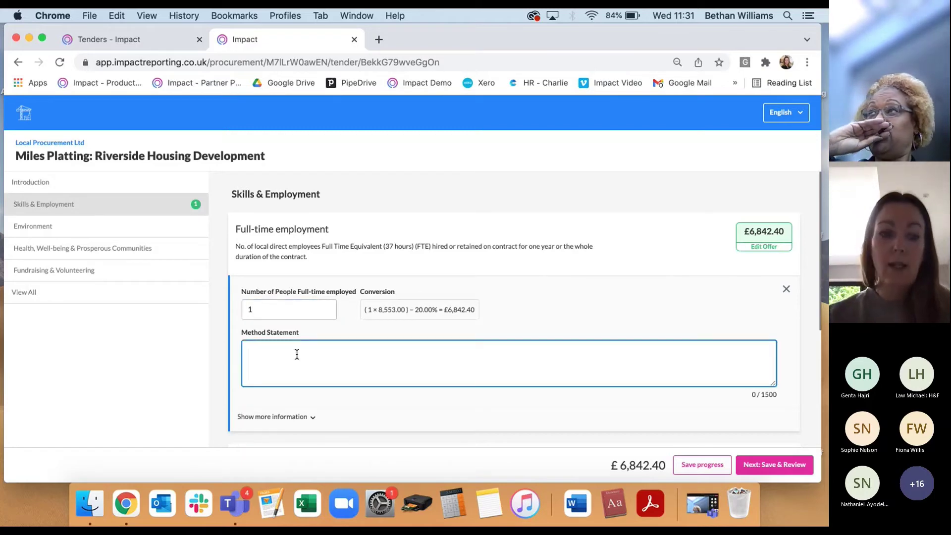
pyautogui.write('abc')
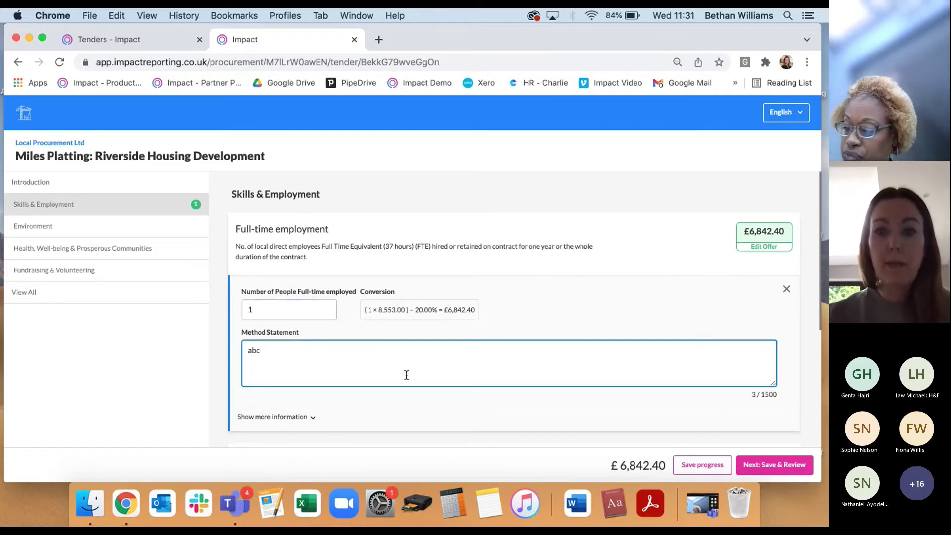
# - Make an Apprenticeships offer with 2 weeks facilitated
pyautogui.scroll(-5, 453, 311)
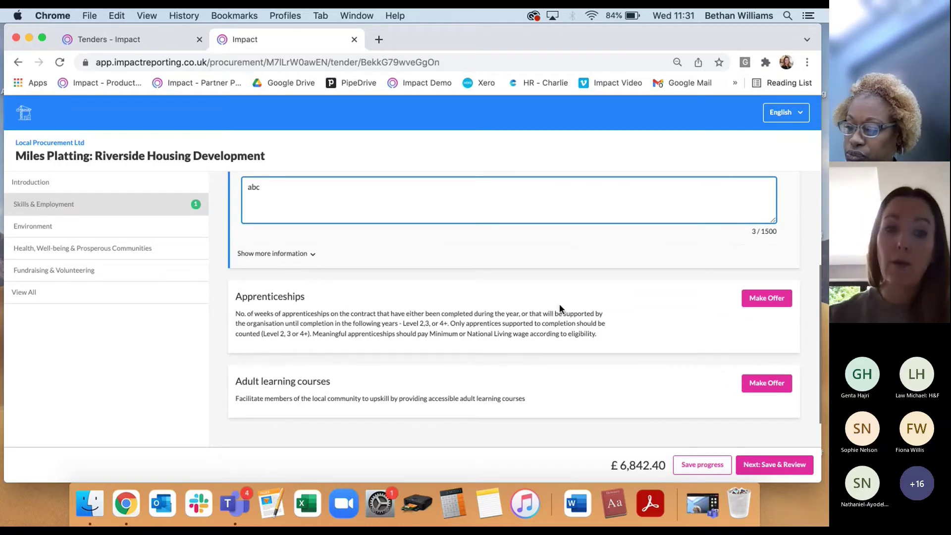
pyautogui.click(782, 304)
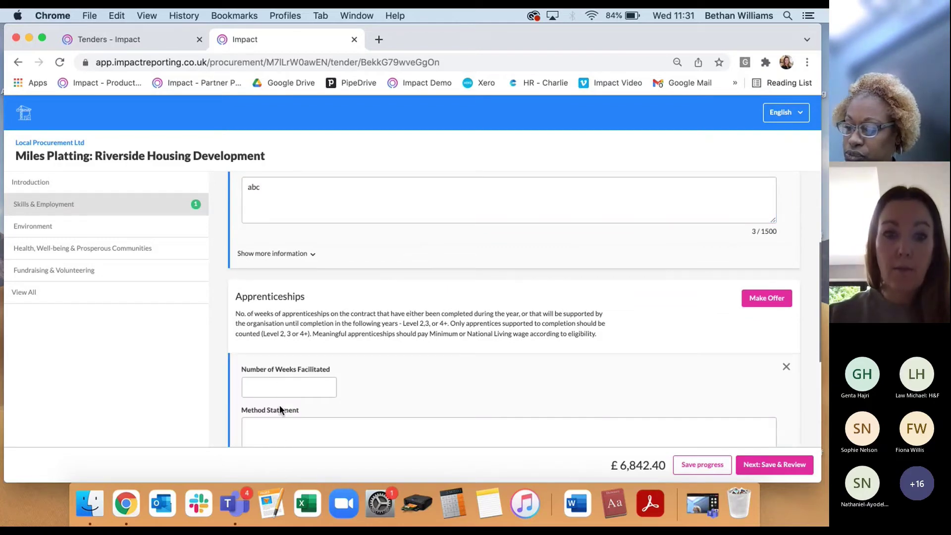
pyautogui.click(279, 388)
pyautogui.write('2')
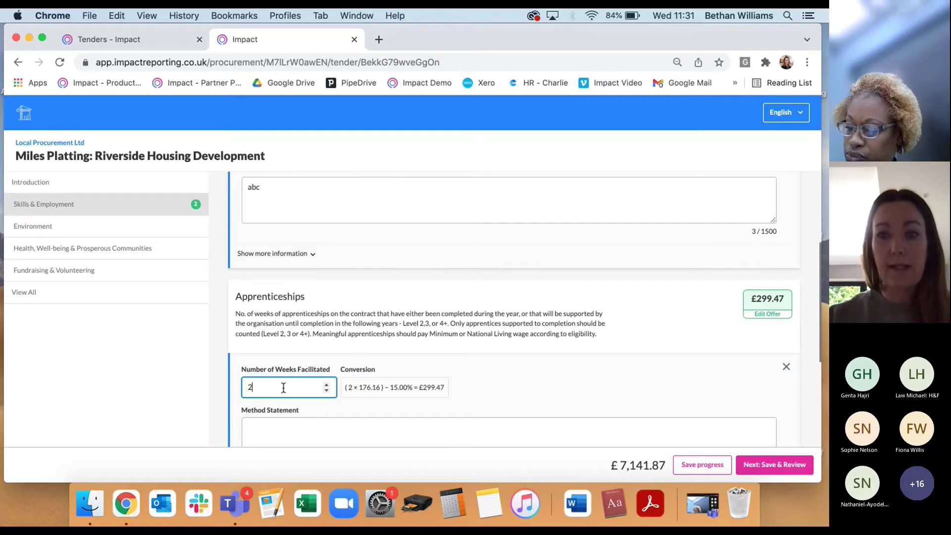
pyautogui.scroll(-5, 509, 382)
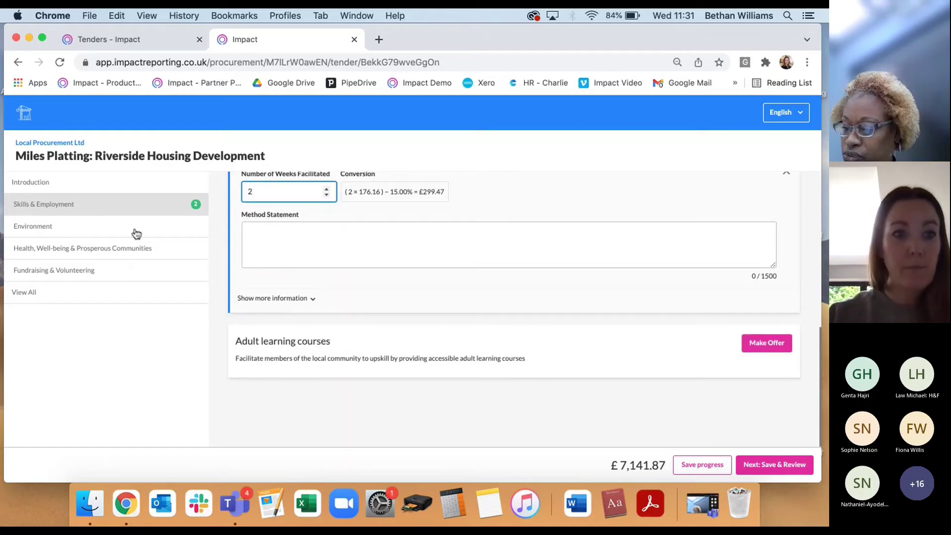
# - In Environment, make a Recycling offer of 10 kilograms recycled with the method statement "ABC"
pyautogui.click(46, 225)
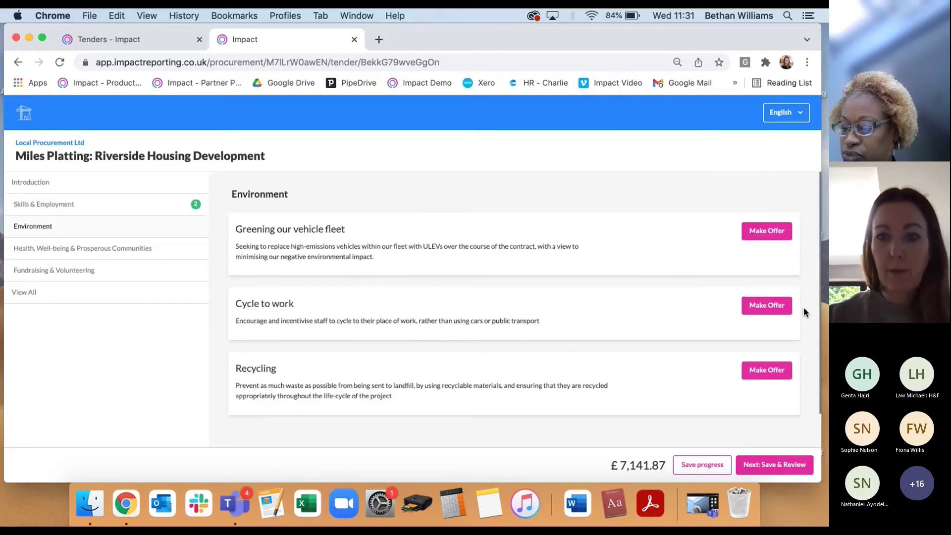
pyautogui.click(772, 368)
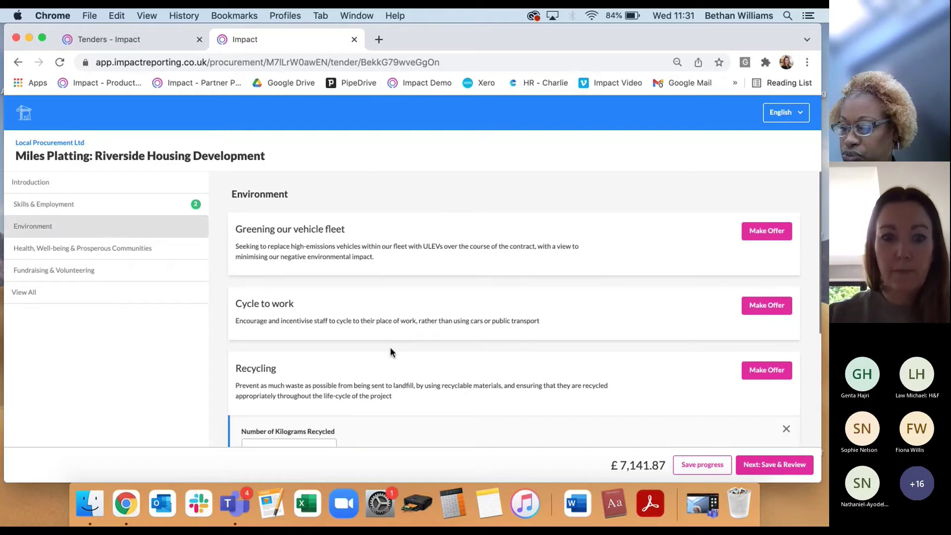
pyautogui.scroll(-3, 391, 349)
pyautogui.click(307, 318)
pyautogui.write('10')
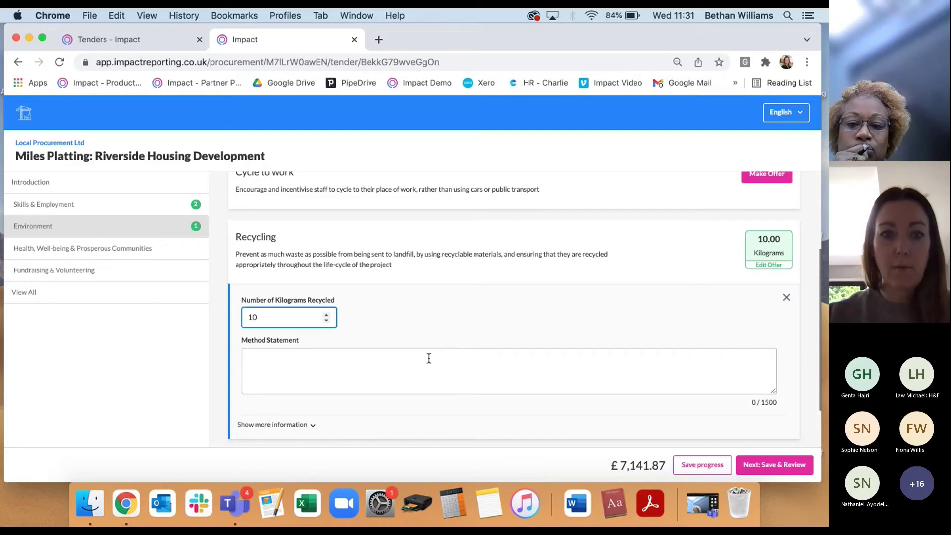
pyautogui.click(400, 371)
pyautogui.write('ABC')
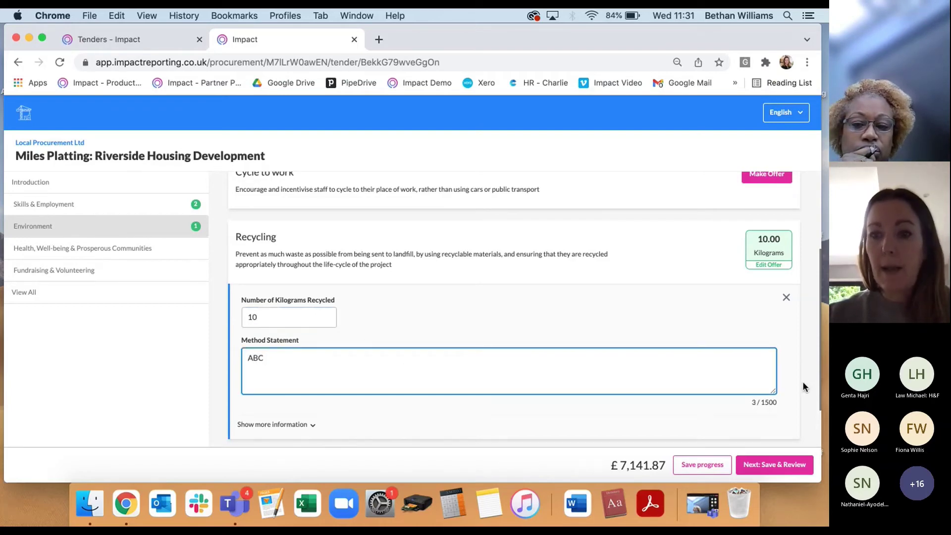
pyautogui.click(722, 381)
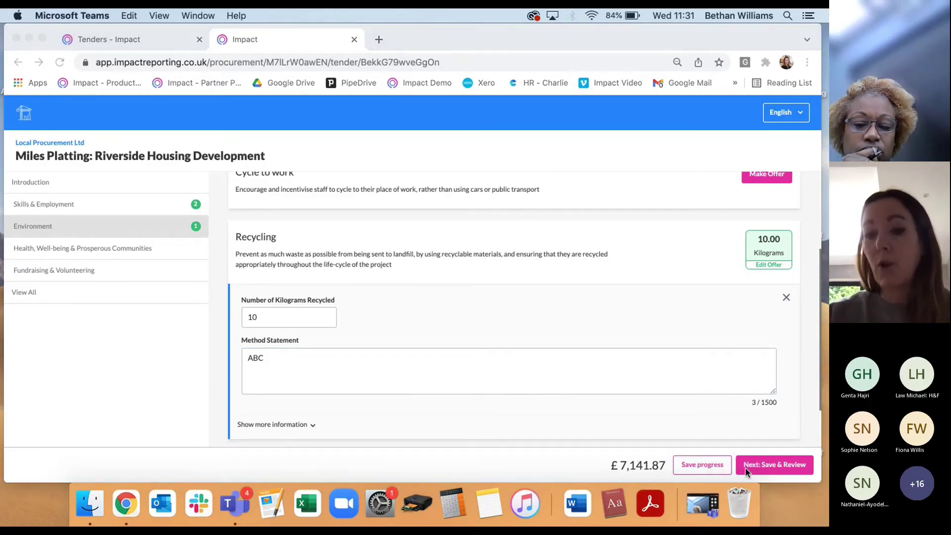
# - Save the bid, review its offers and method statements, and proceed to the bid download page
pyautogui.click(775, 469)
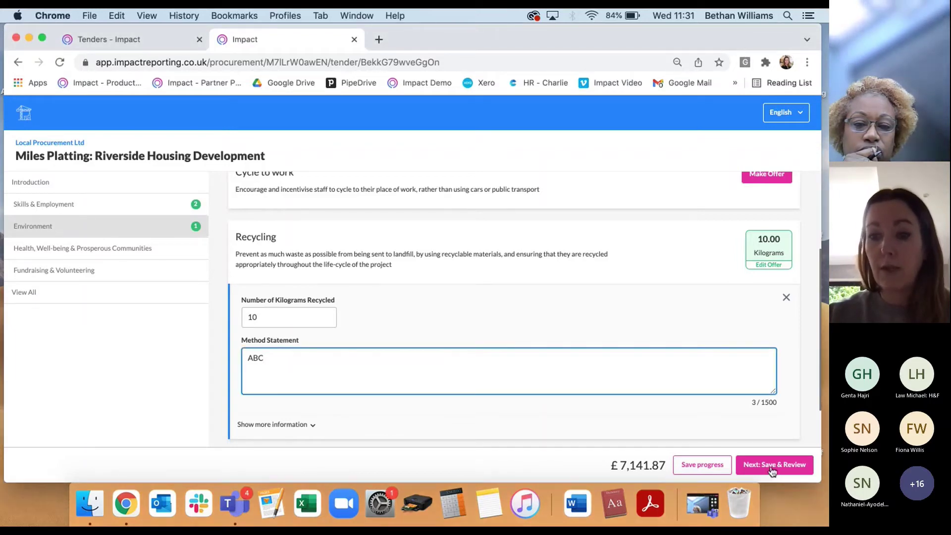
pyautogui.click(774, 471)
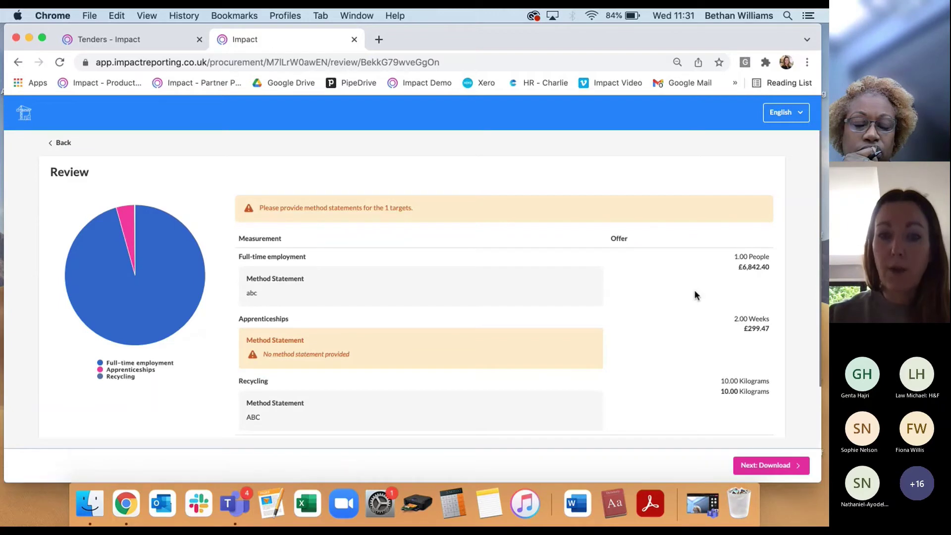
pyautogui.scroll(-3, 695, 292)
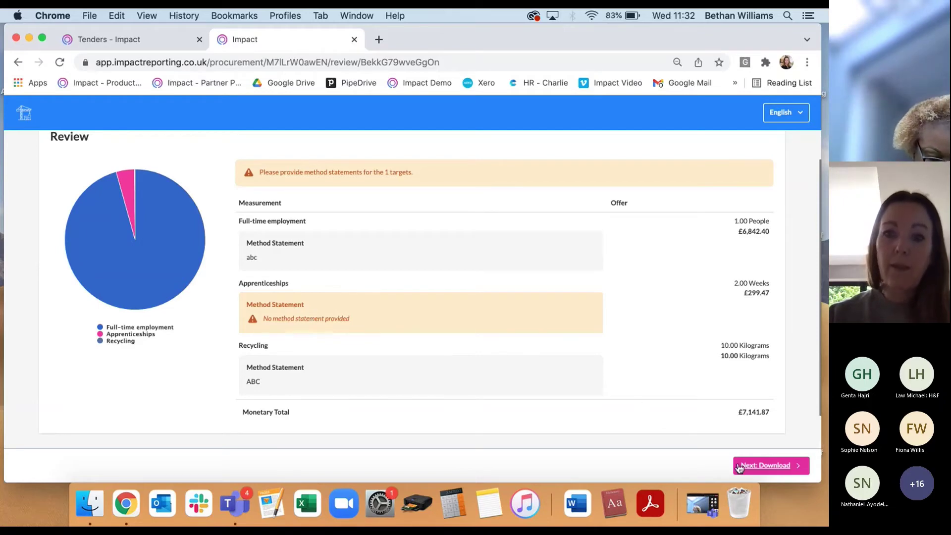
pyautogui.click(761, 468)
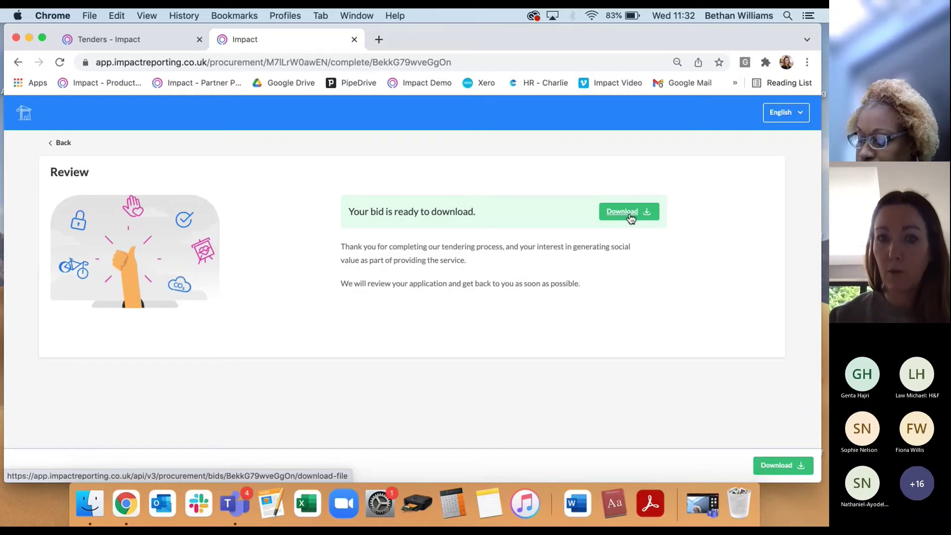
# - Return to the tender's bid list in the buyer account and open the award form for the first listed bid
pyautogui.click(103, 43)
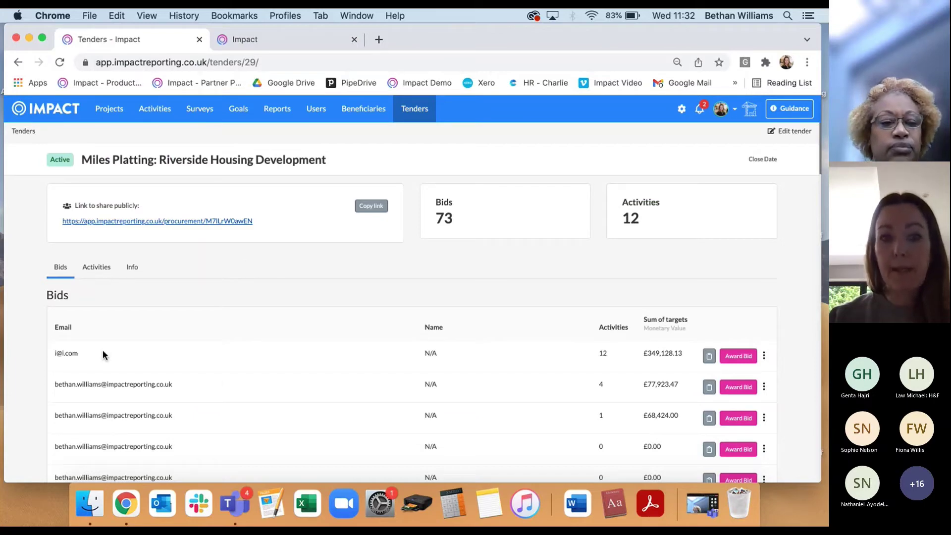
pyautogui.scroll(-2, 143, 340)
pyautogui.scroll(-4, 143, 341)
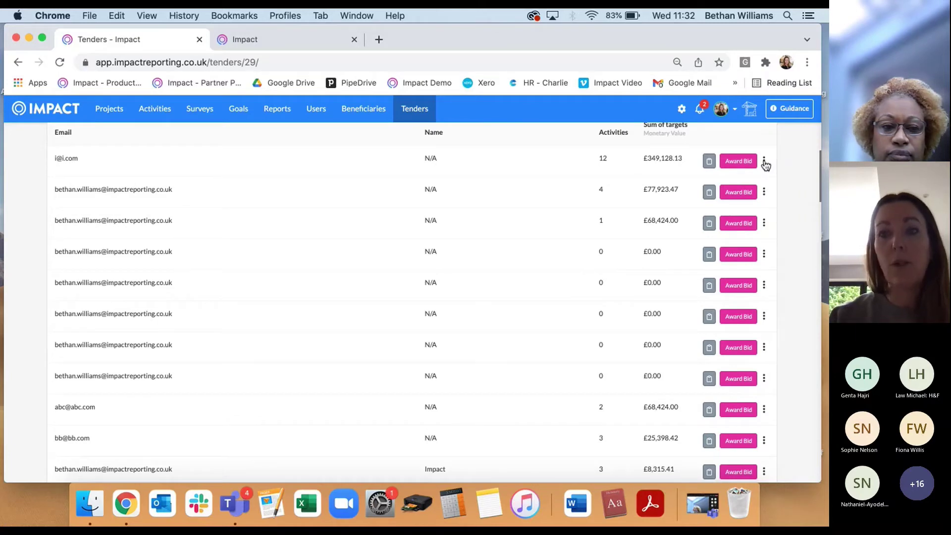
pyautogui.scroll(5, 640, 223)
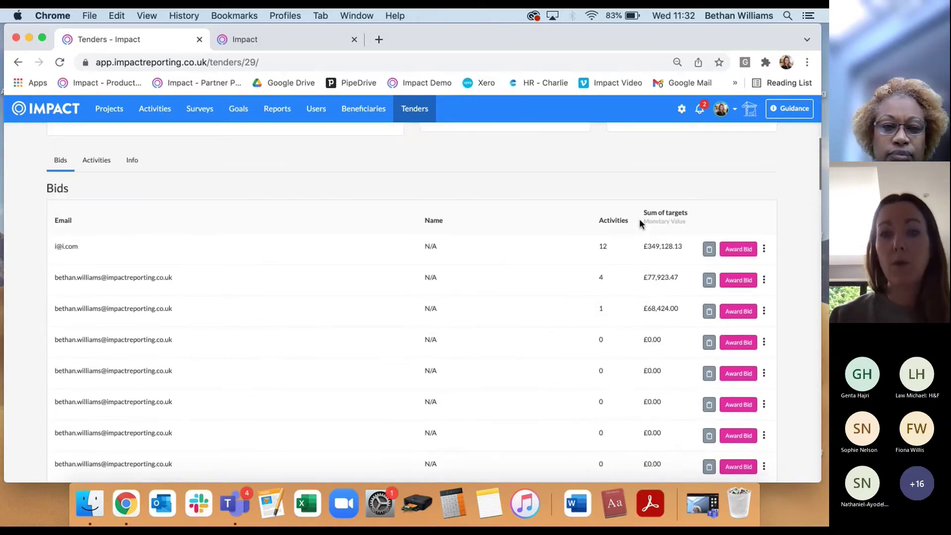
pyautogui.click(736, 291)
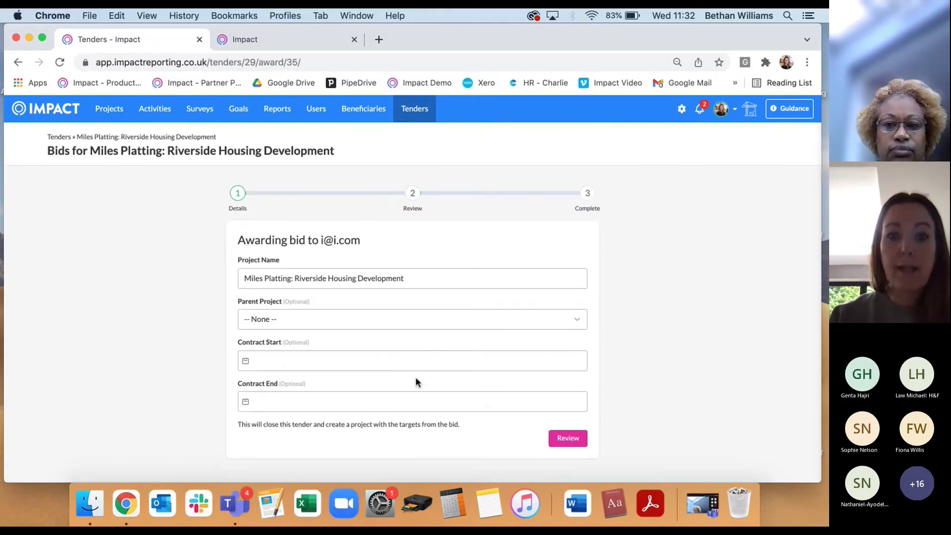
pyautogui.click(419, 385)
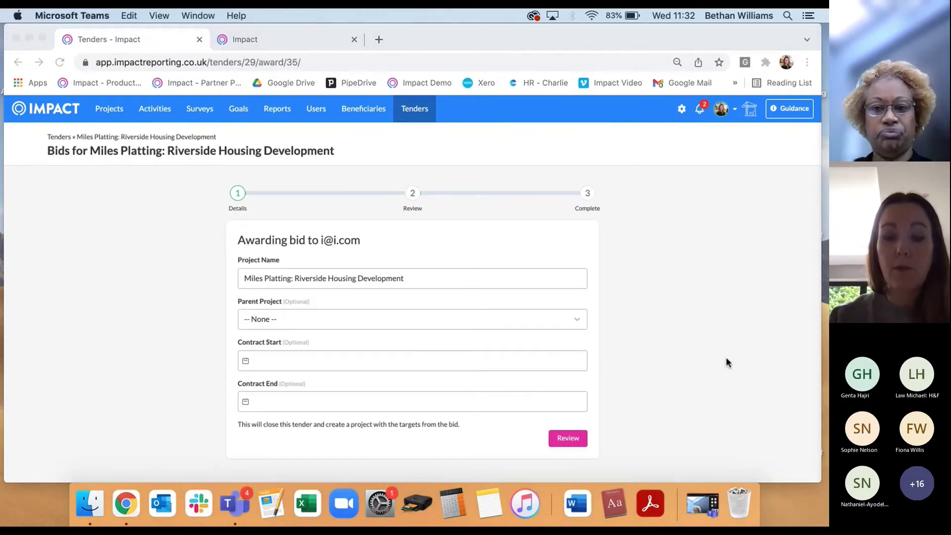
pyautogui.click(318, 320)
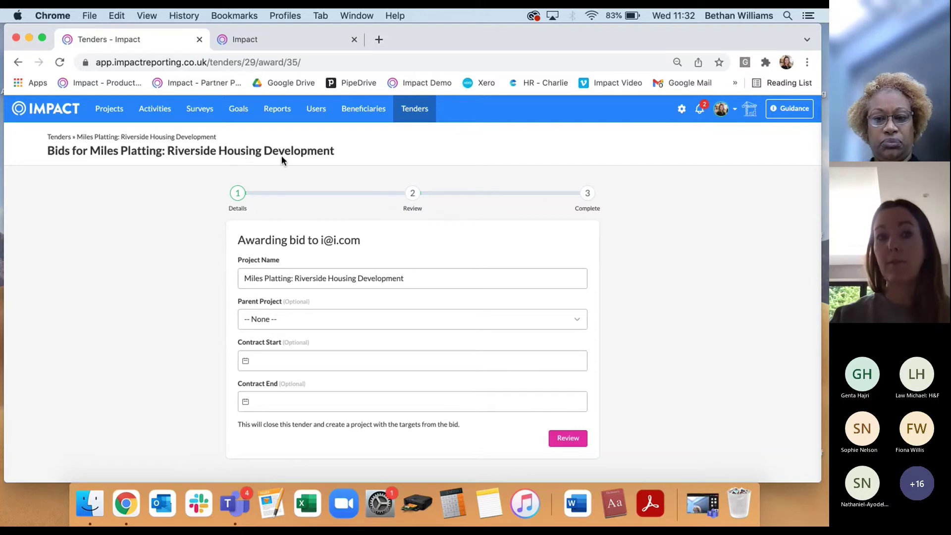
# - Expand the Infrastructure and Housing developments projects and open the Miles Platting: Riverside Housing Development project dashboard
pyautogui.click(108, 111)
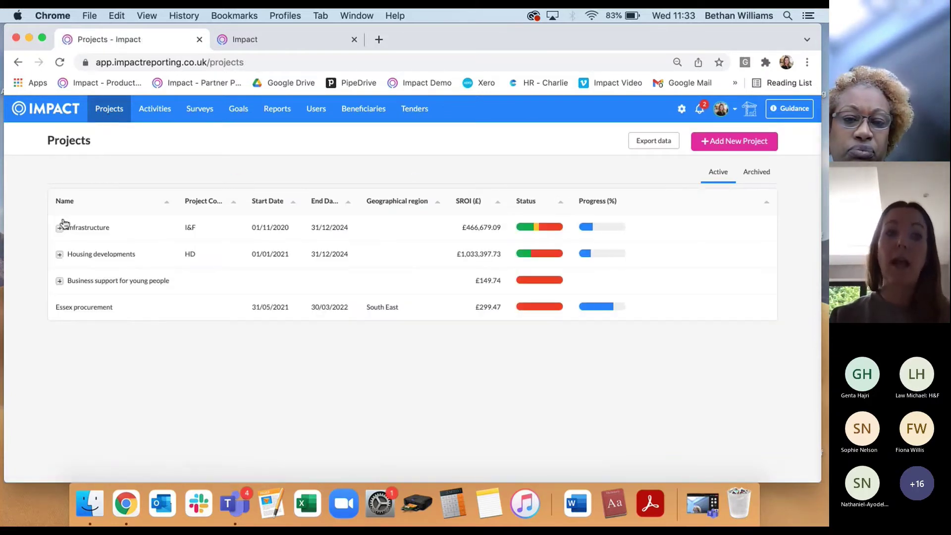
pyautogui.click(59, 229)
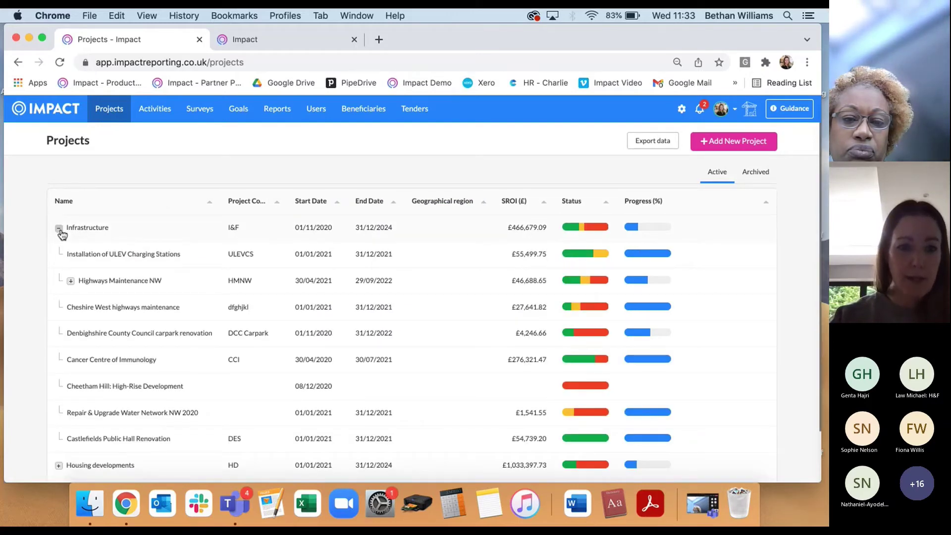
pyautogui.click(59, 465)
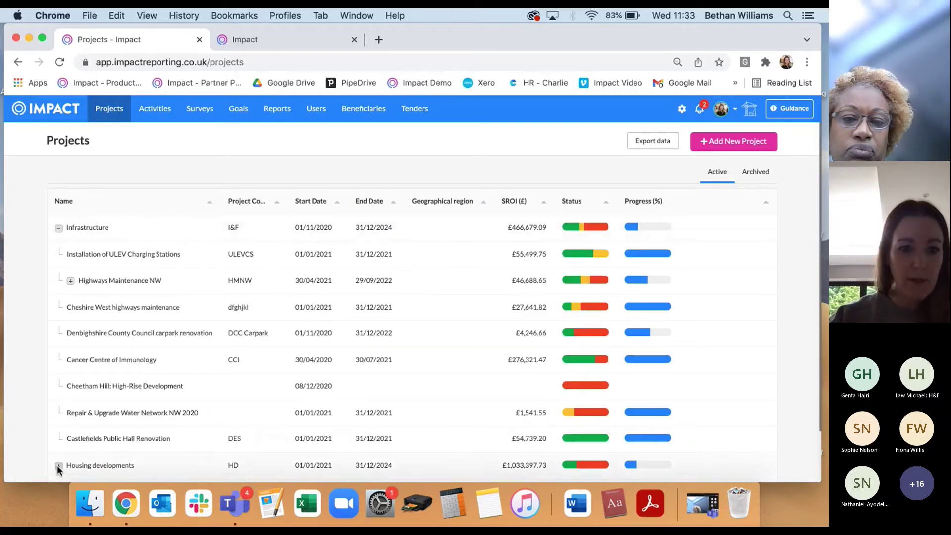
pyautogui.scroll(-5, 157, 340)
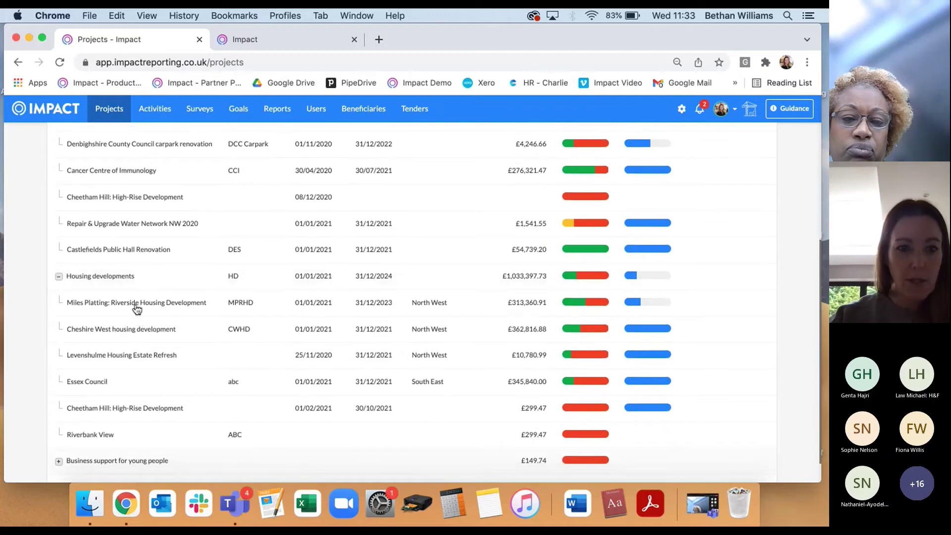
pyautogui.click(135, 303)
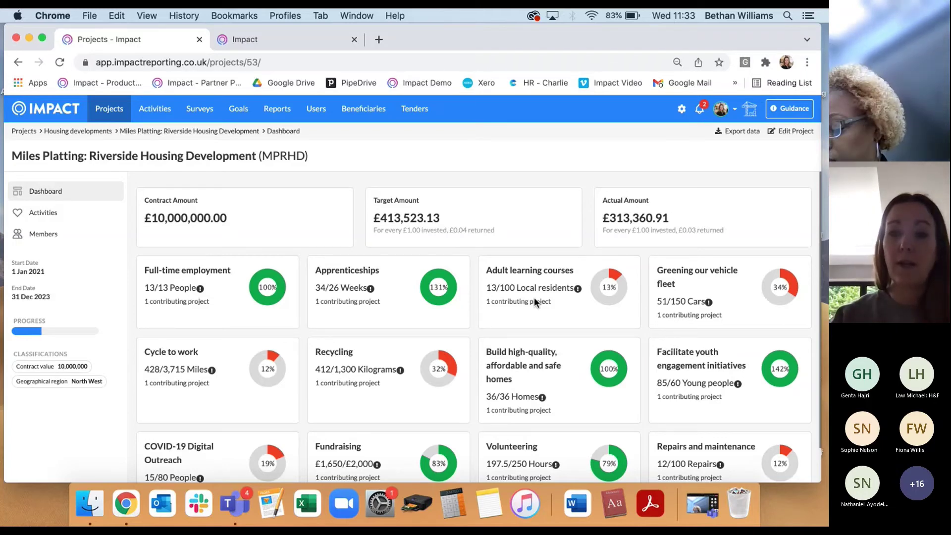
# - Preview the Youth Wellbeing survey, enter a participant ID number and advance to its second page
pyautogui.click(207, 115)
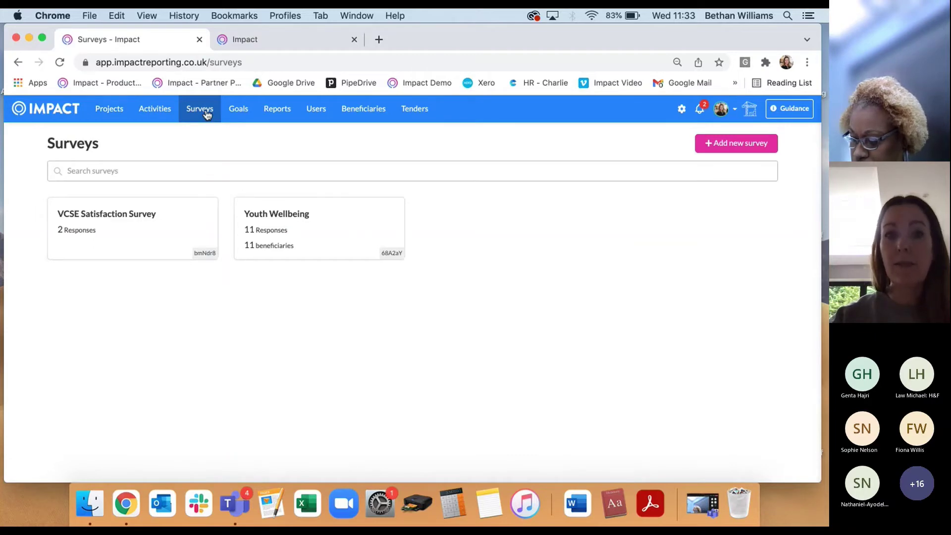
pyautogui.click(302, 220)
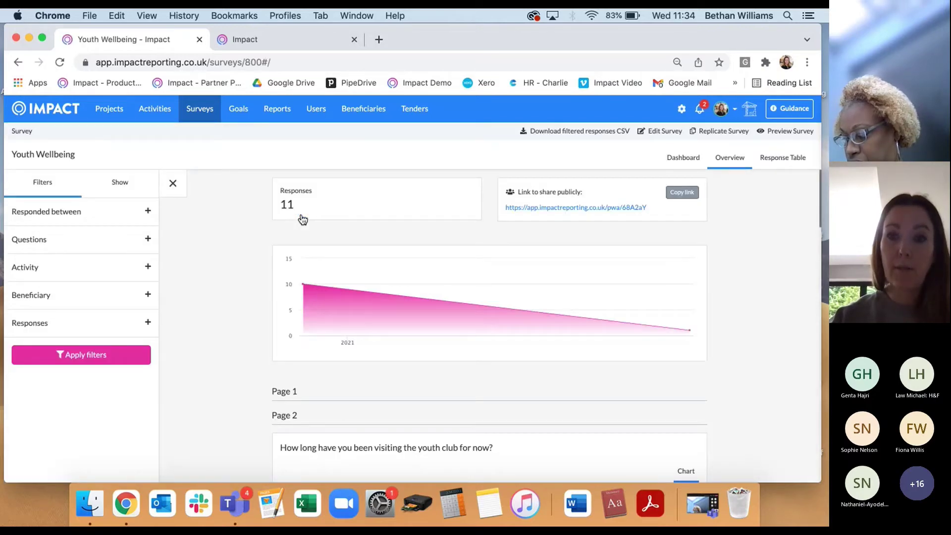
pyautogui.click(773, 132)
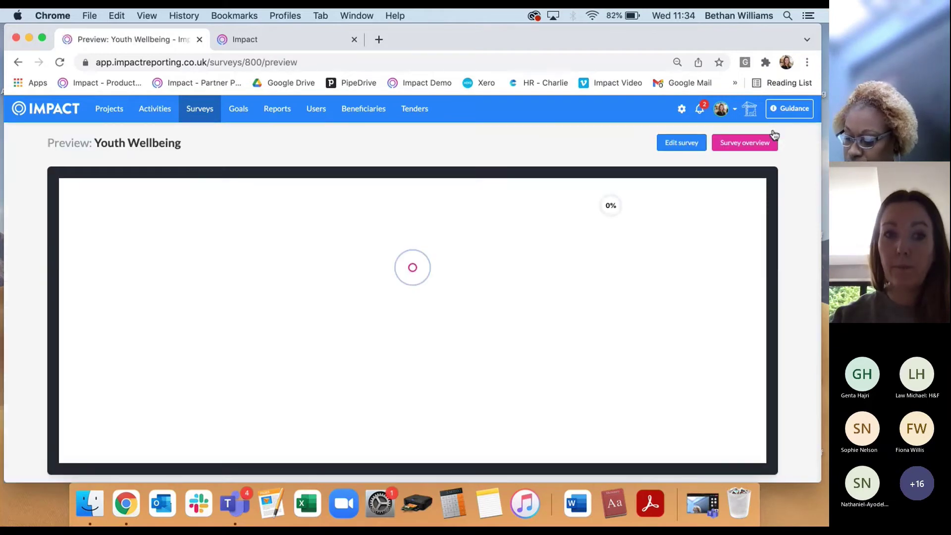
pyautogui.click(293, 304)
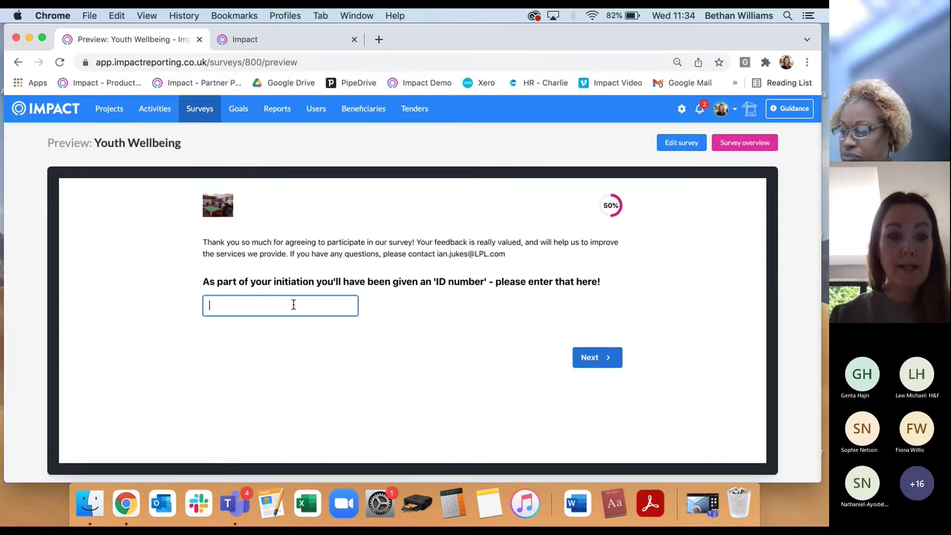
pyautogui.write('1234')
pyautogui.click(599, 361)
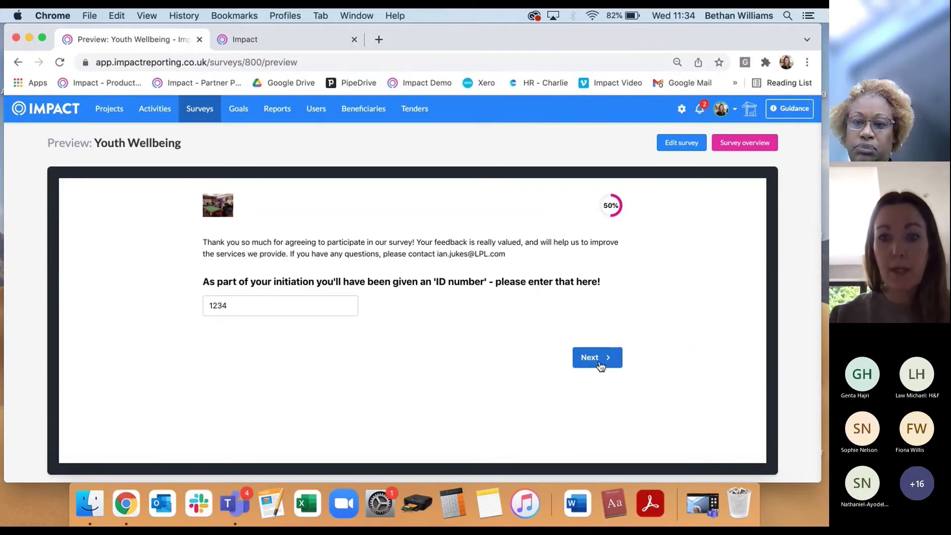
# - Examine the previewed survey's questions, from youth club attendance down to the life happiness rating
pyautogui.scroll(-4, 425, 302)
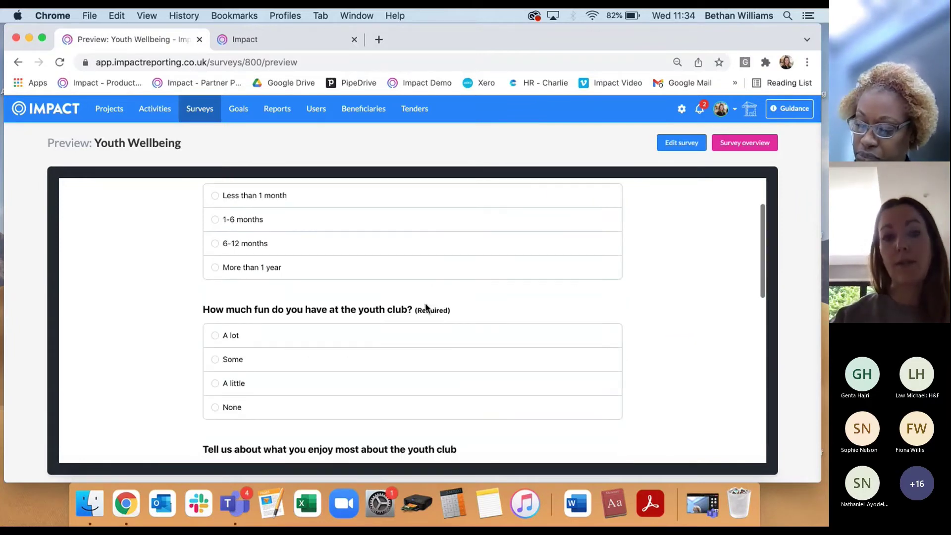
pyautogui.scroll(4, 425, 305)
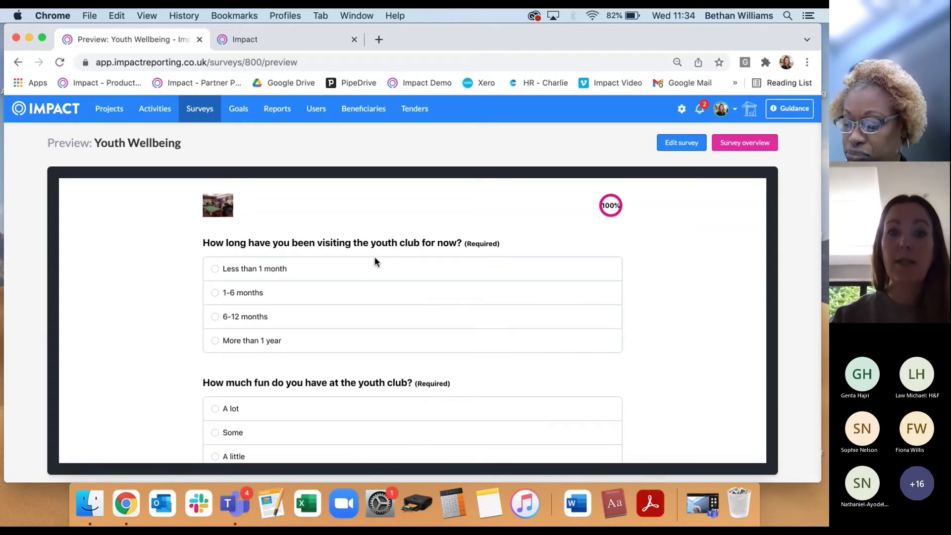
pyautogui.scroll(-5, 374, 260)
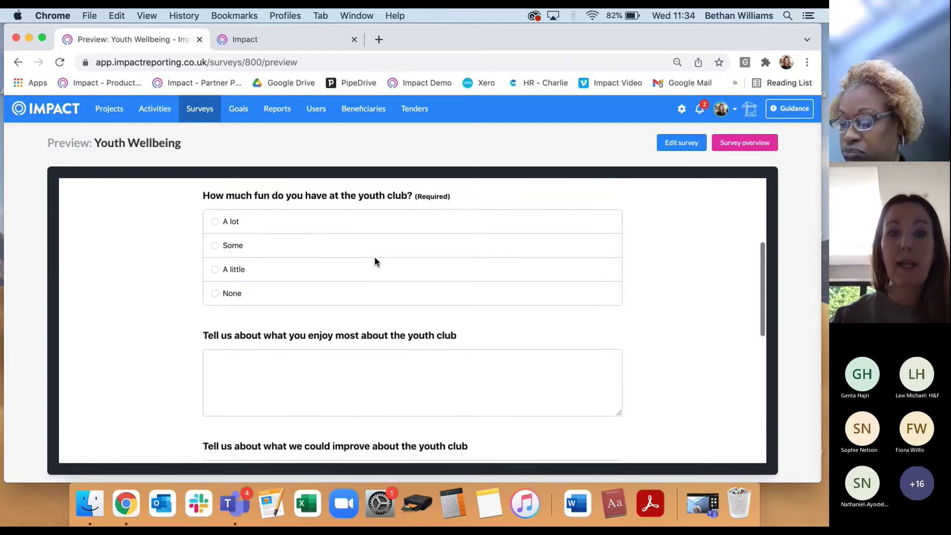
pyautogui.scroll(-5, 375, 262)
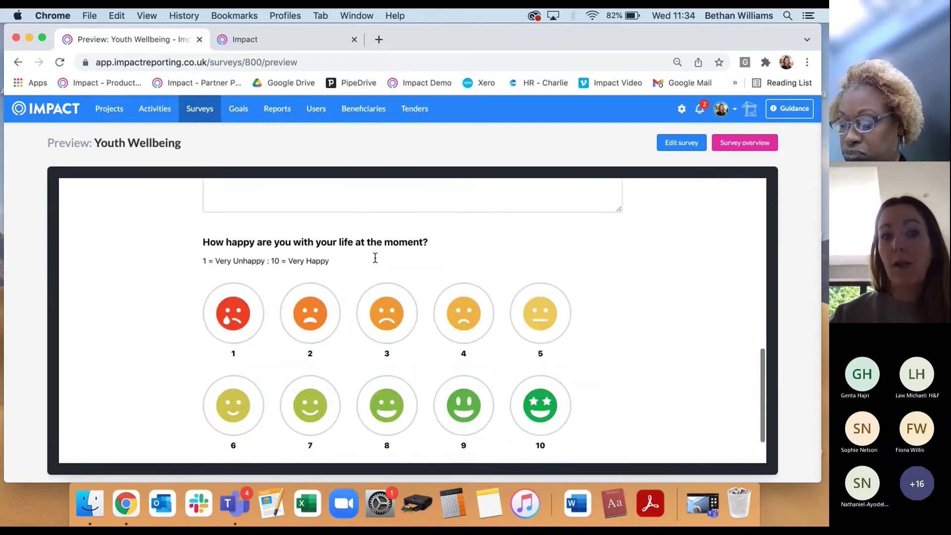
pyautogui.scroll(-1, 375, 259)
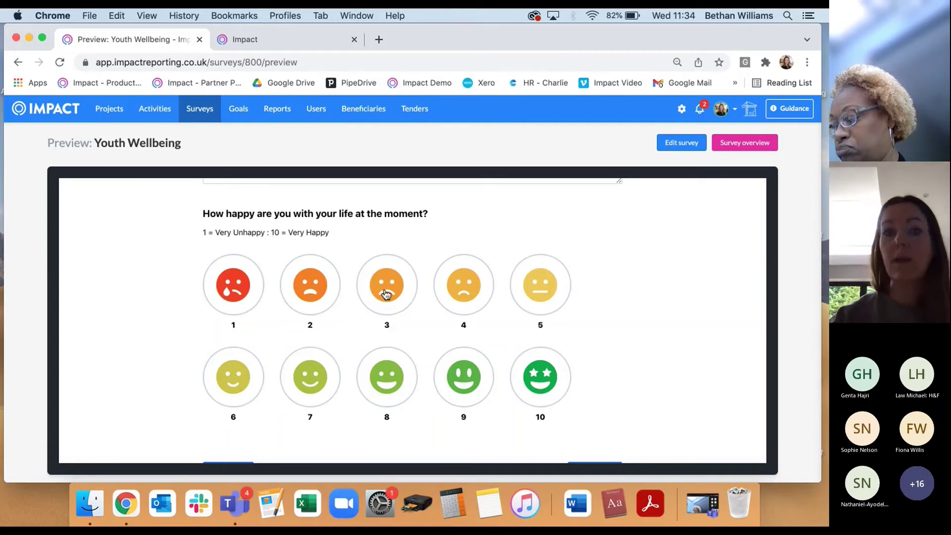
# - Open the Youth Wellbeing survey for editing and close it without a closed message
pyautogui.click(687, 148)
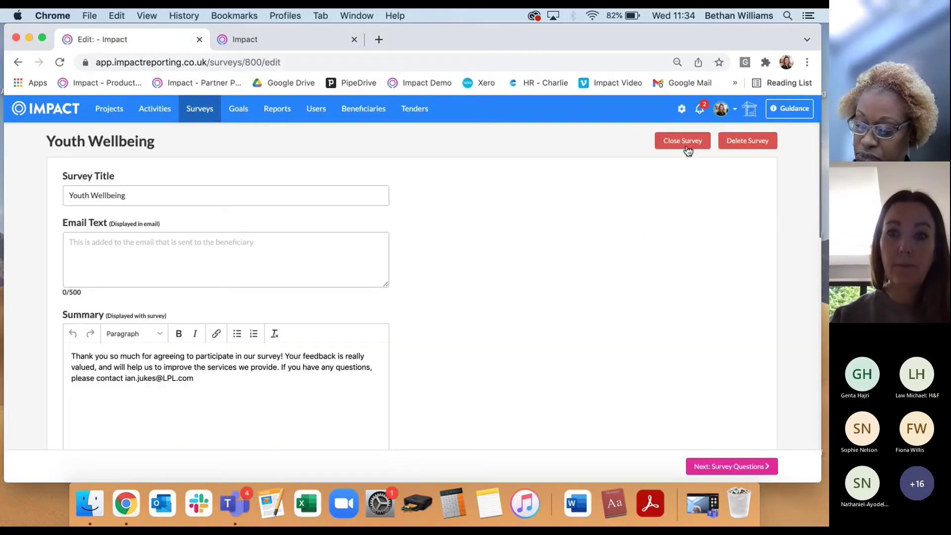
pyautogui.click(686, 145)
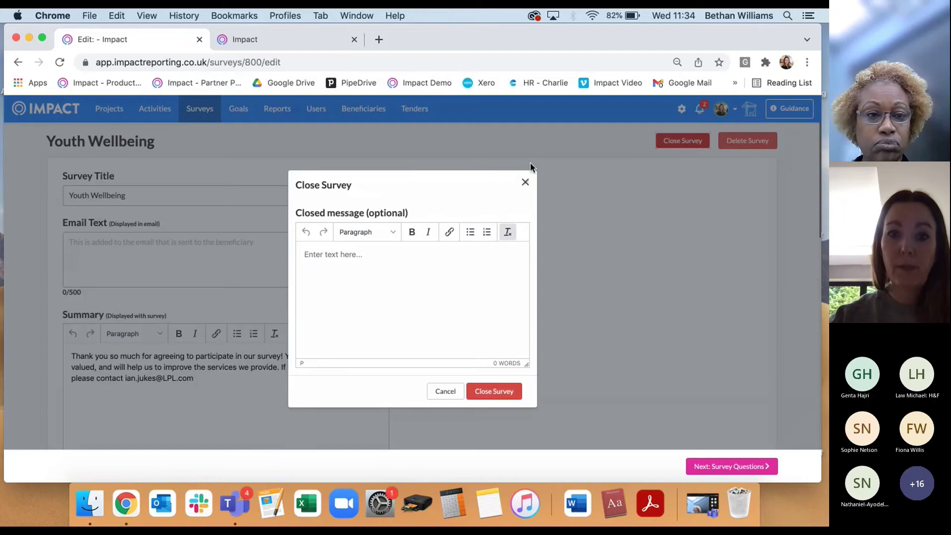
pyautogui.click(502, 394)
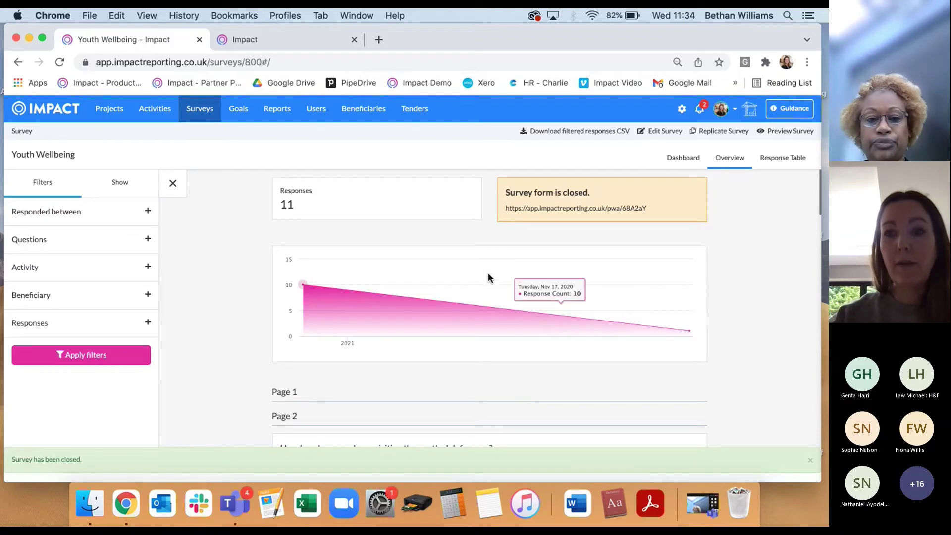
# - Examine the Youth Wellbeing survey's response charts and word clouds in the overview, and view the survey's wellbeing dashboard
pyautogui.scroll(-1, 488, 279)
pyautogui.scroll(-5, 488, 278)
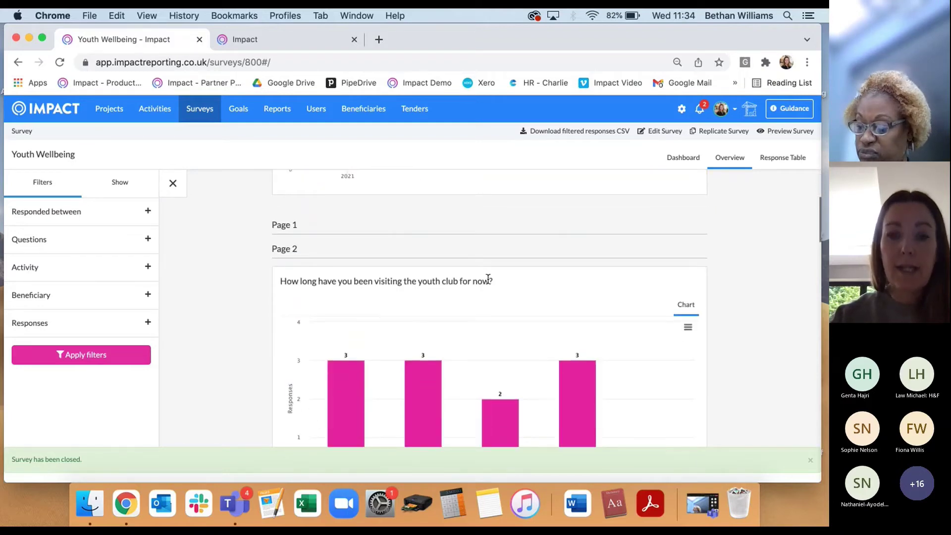
pyautogui.scroll(-5, 488, 282)
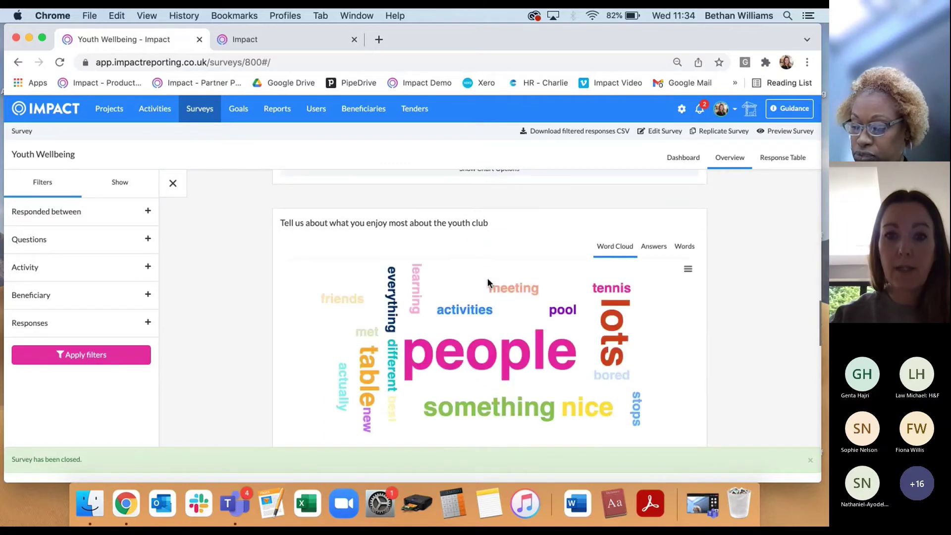
pyautogui.scroll(-3, 488, 284)
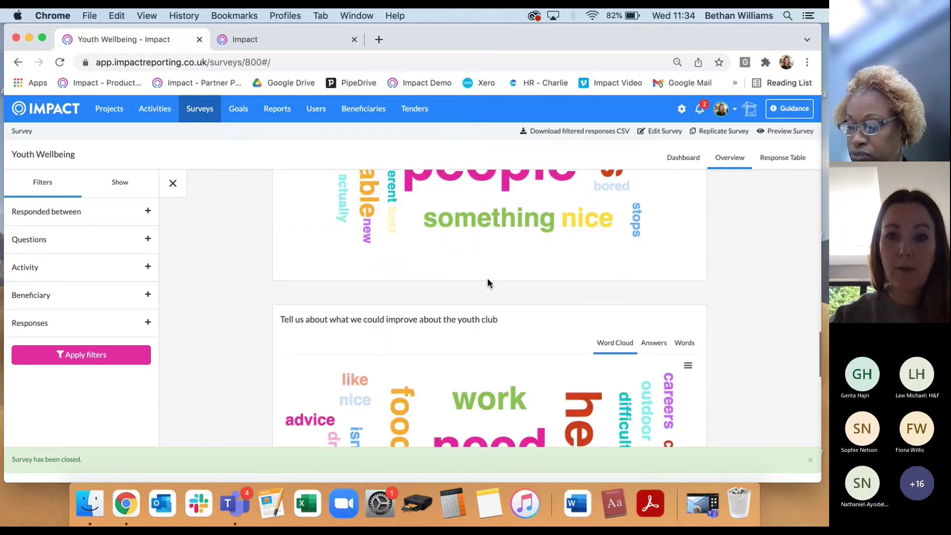
pyautogui.scroll(8, 487, 283)
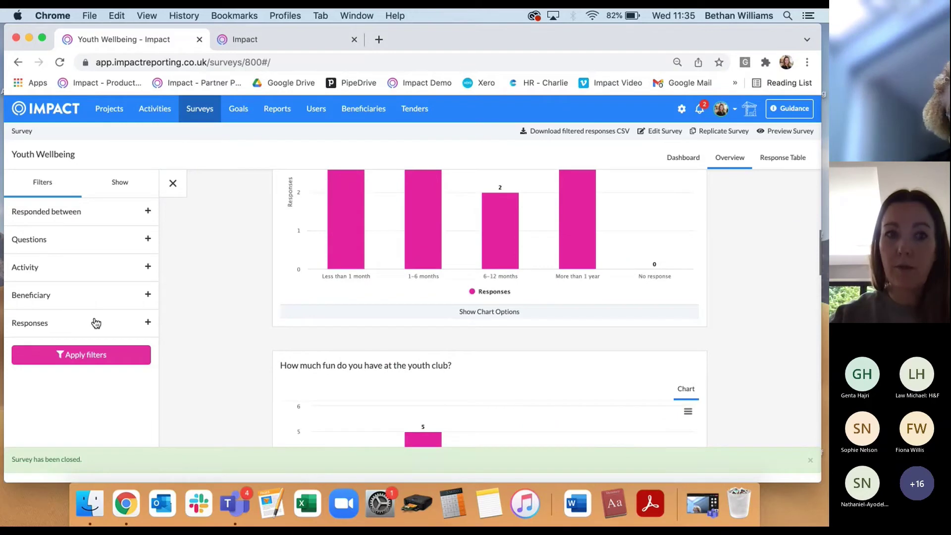
pyautogui.scroll(5, 361, 302)
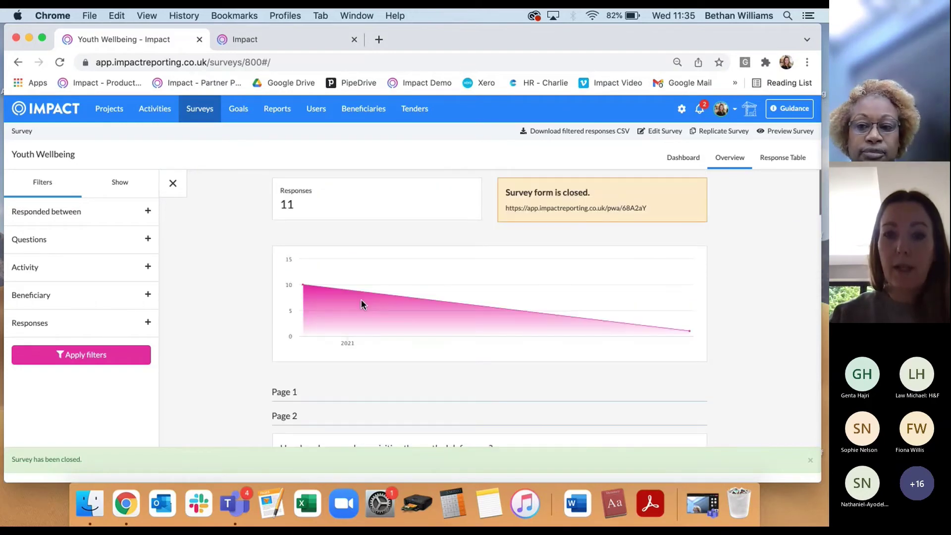
pyautogui.click(690, 160)
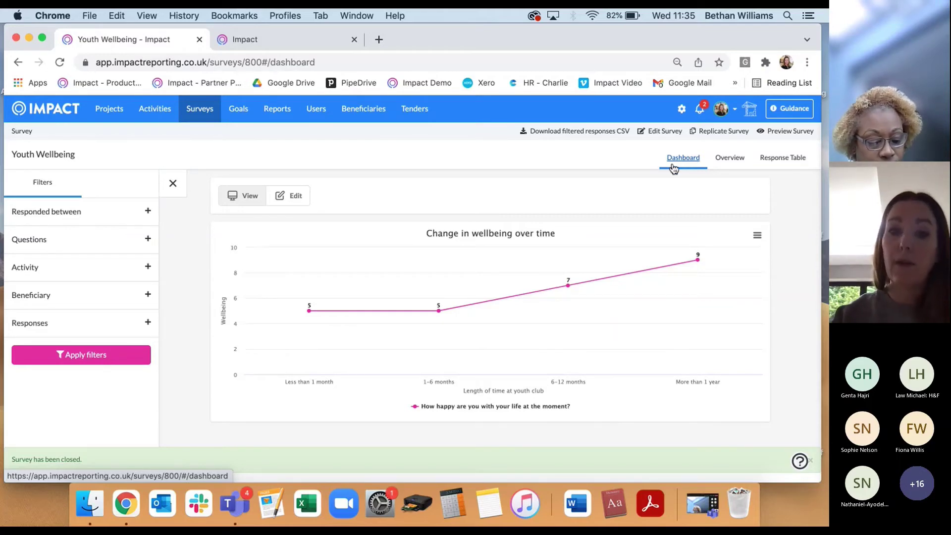
pyautogui.moveTo(462, 331)
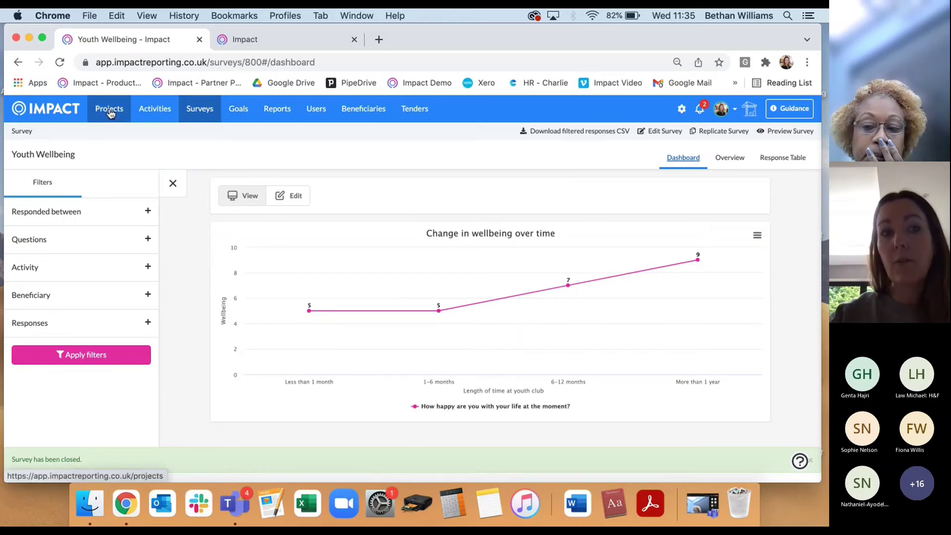
# - Switch to the new reports and examine the All Data by Project table across its project columns
pyautogui.click(279, 114)
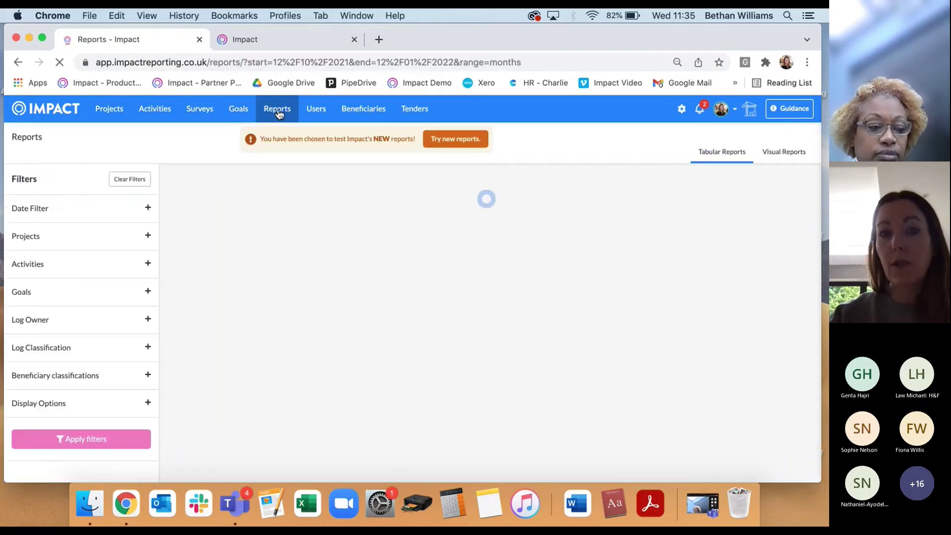
pyautogui.click(455, 139)
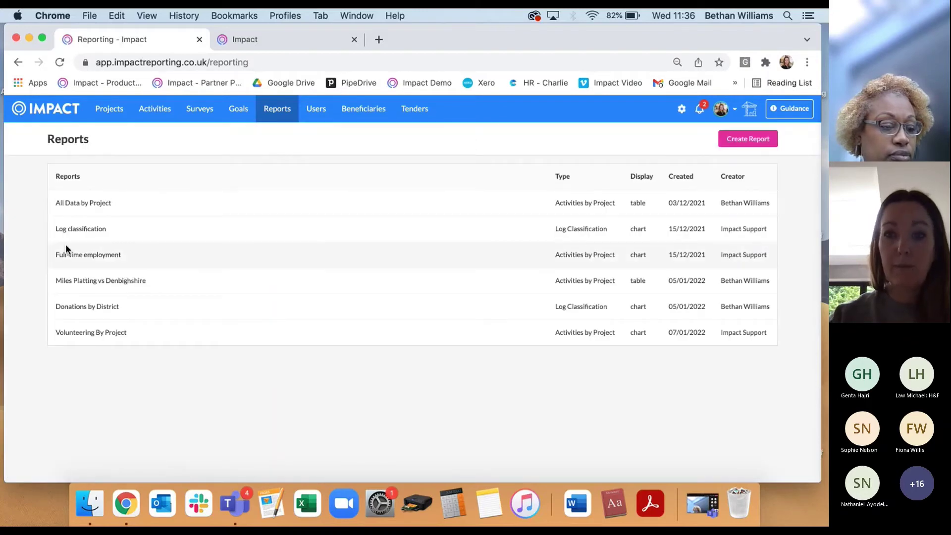
pyautogui.click(88, 203)
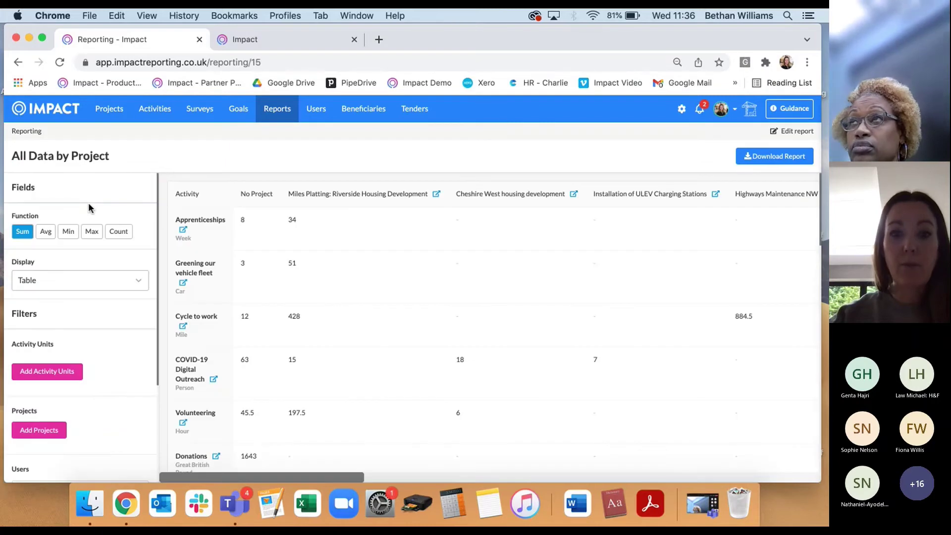
pyautogui.hscroll(10, 305, 260)
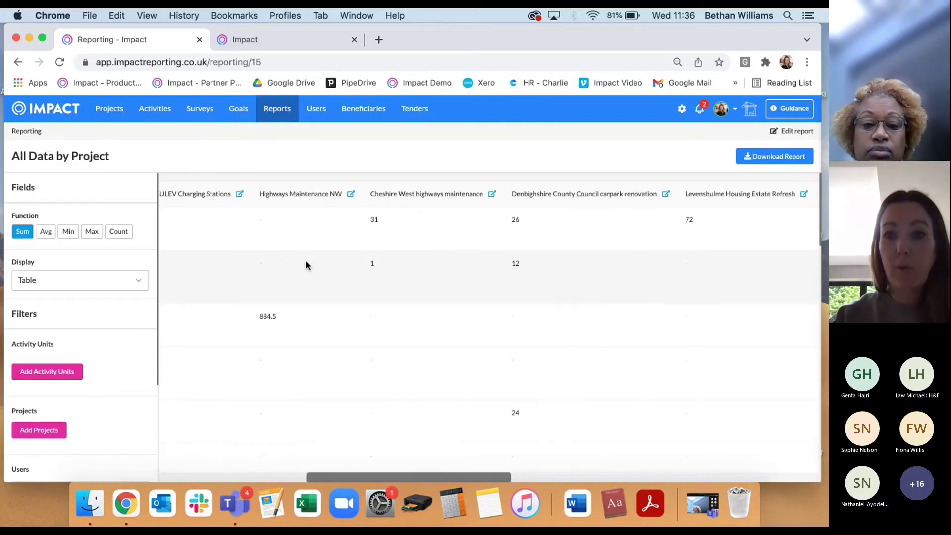
pyautogui.hscroll(15, 306, 261)
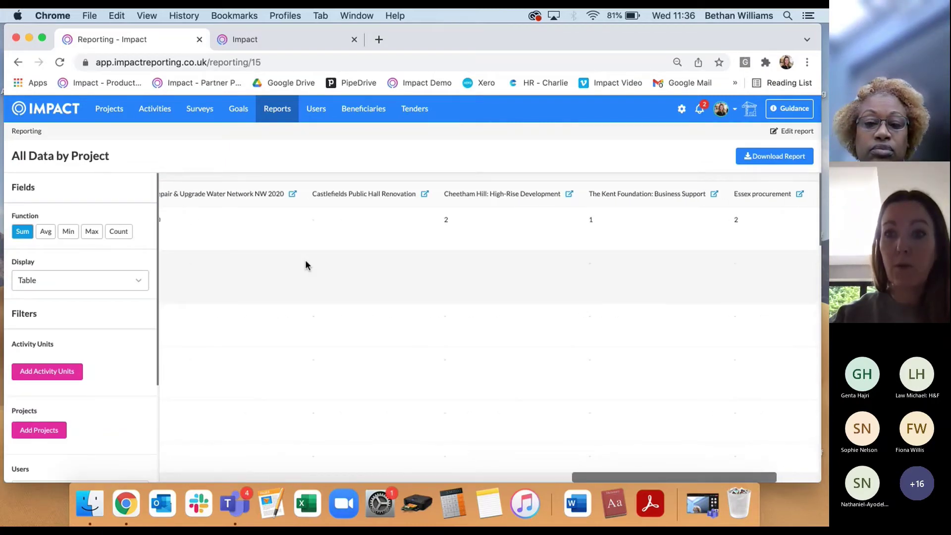
pyautogui.hscroll(-20, 305, 260)
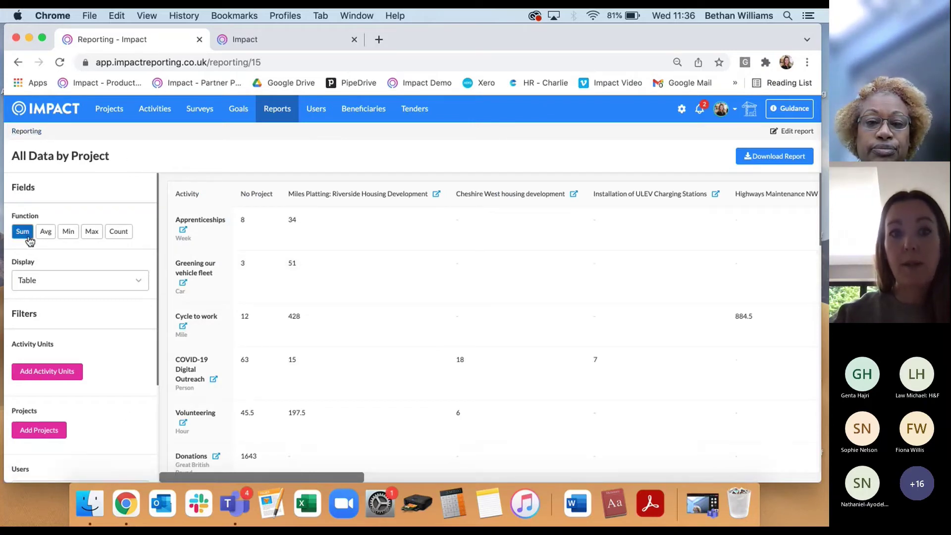
# - Return to the reports list, open the Full-time employment report and examine its chart and filters
pyautogui.click(26, 131)
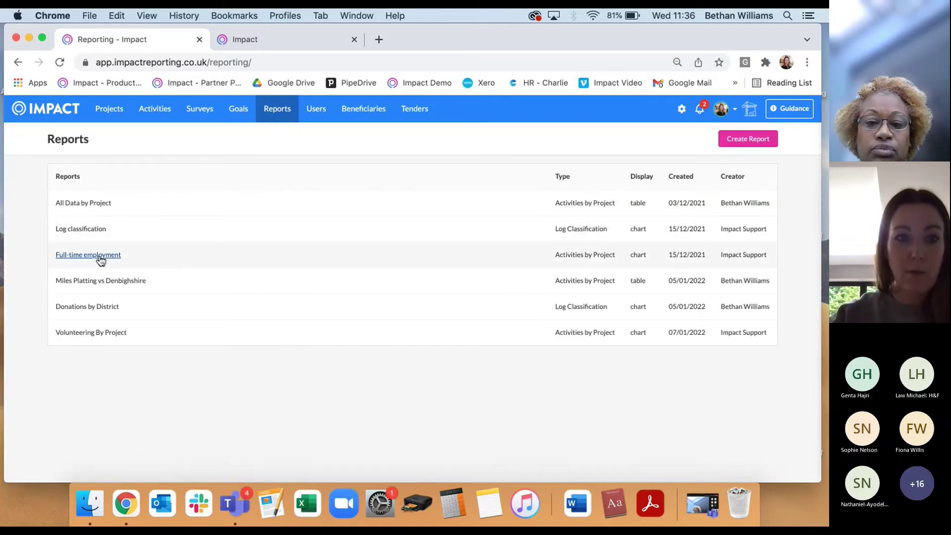
pyautogui.click(88, 255)
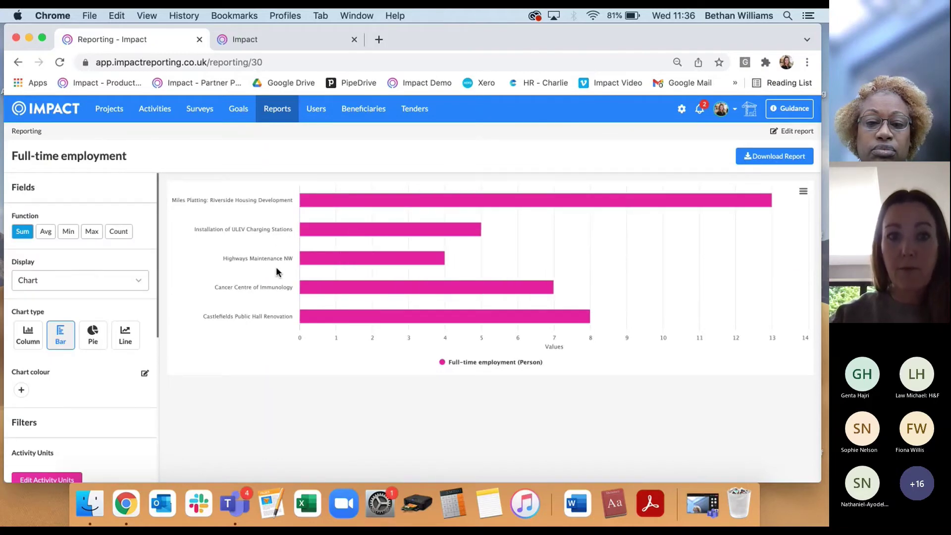
pyautogui.scroll(-5, 97, 403)
pyautogui.scroll(-2, 98, 407)
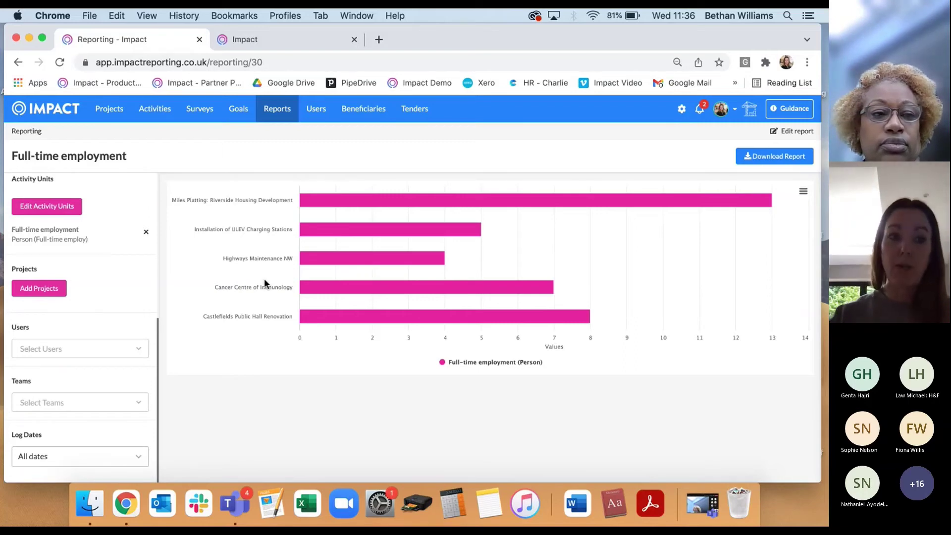
# - Return to the reports list and open the Volunteering By Project report
pyautogui.click(28, 132)
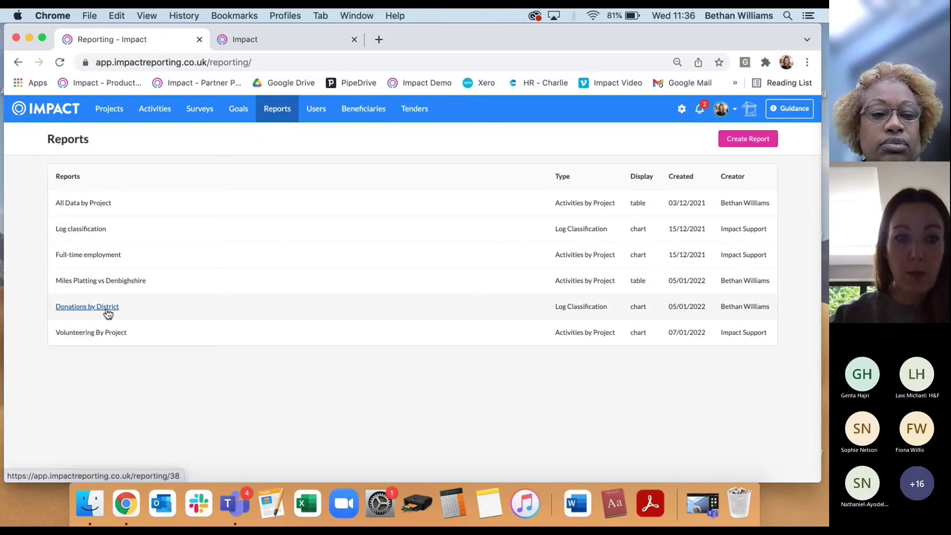
pyautogui.click(109, 333)
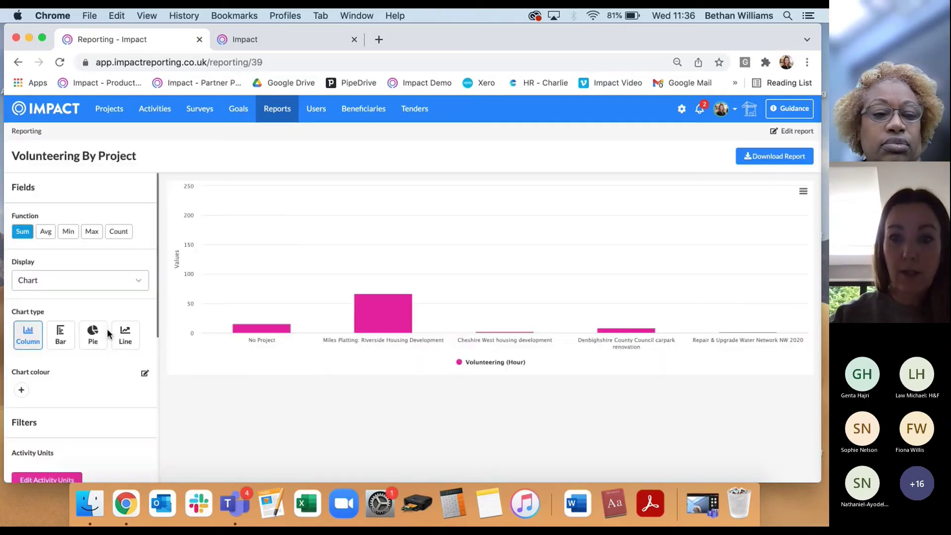